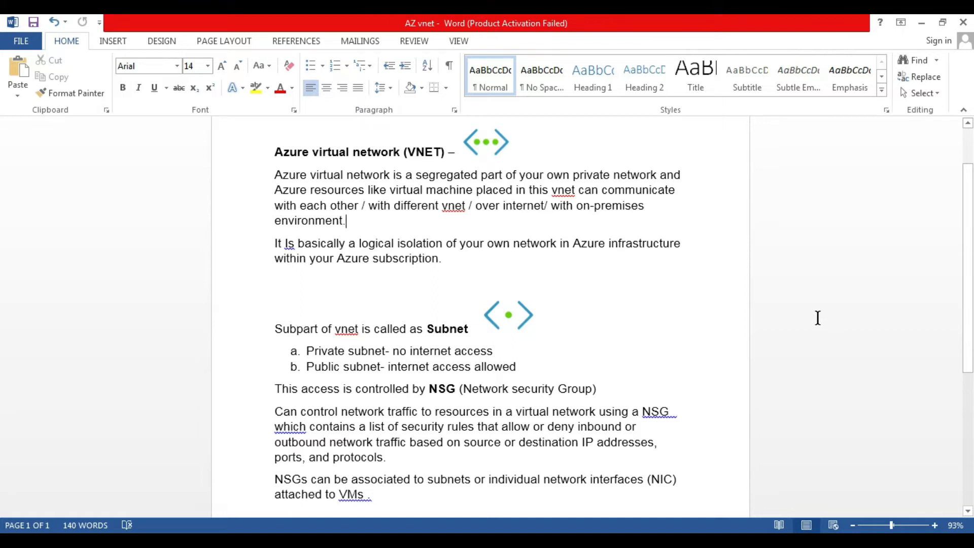
# Step: Examine the document's VNET and Subnet icons and the list entries for private and public subnets
pyautogui.click(522, 314)
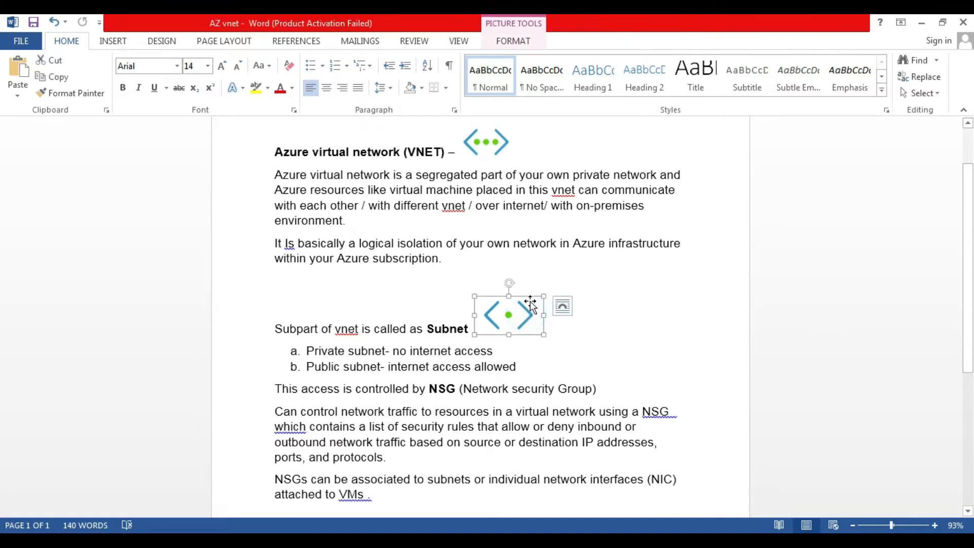
pyautogui.click(489, 146)
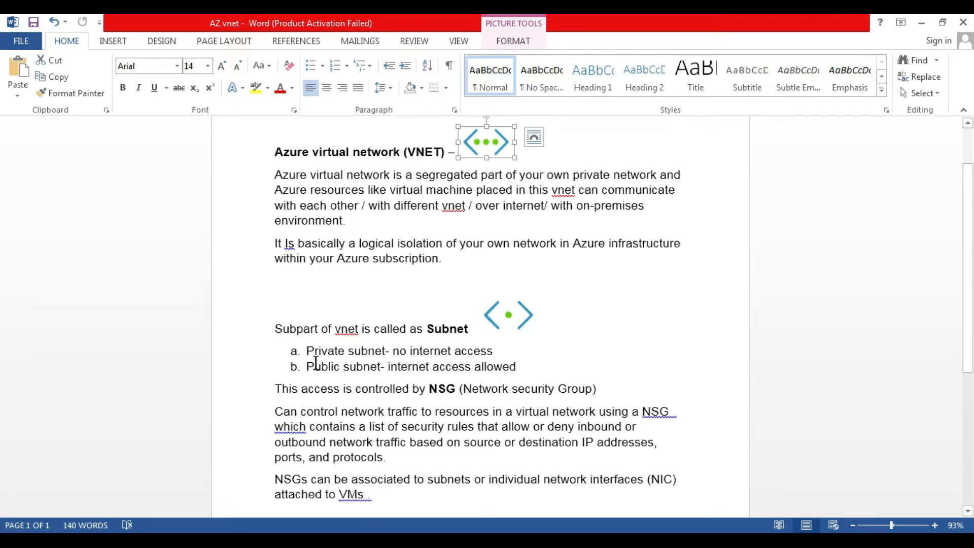
pyautogui.click(307, 351)
pyautogui.moveTo(344, 350); pyautogui.dragTo(386, 350)
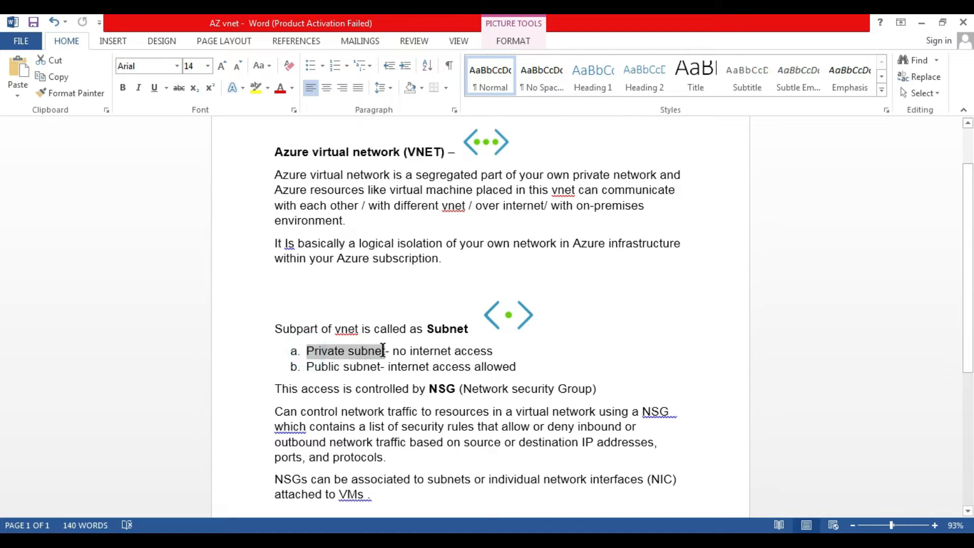
pyautogui.click(307, 366)
pyautogui.moveTo(307, 366); pyautogui.dragTo(384, 366)
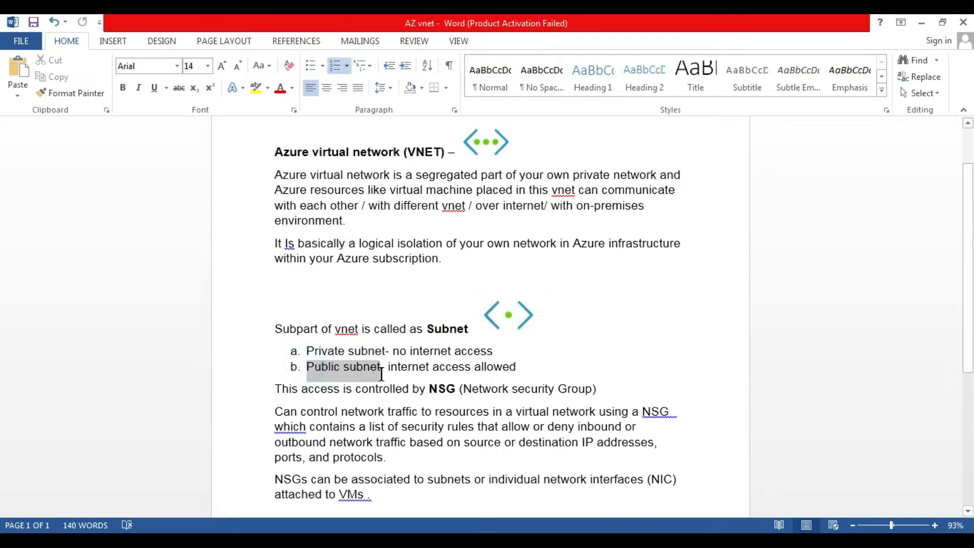
pyautogui.click(412, 388)
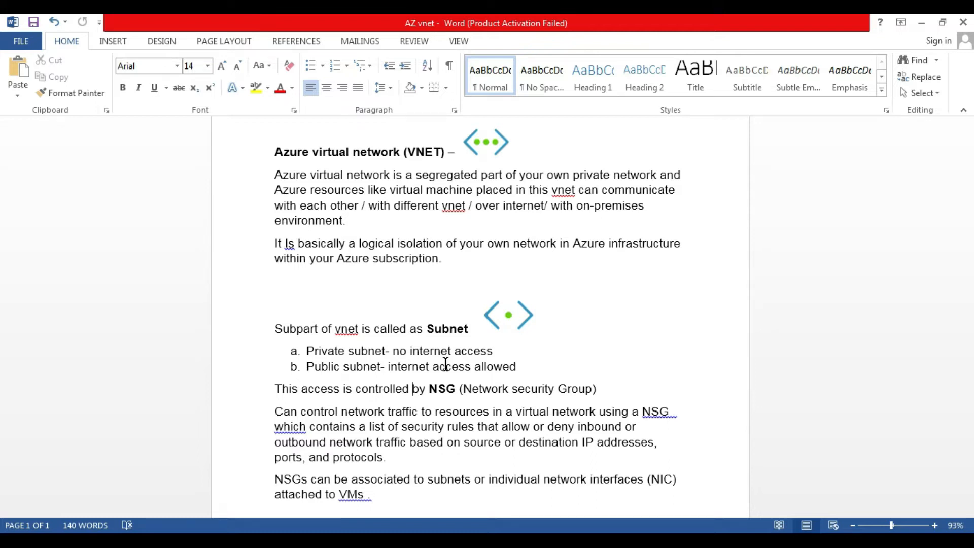
# Step: Read how internet access differs between the private and public subnets and how NSG controls that access
pyautogui.click(524, 366)
pyautogui.moveTo(524, 367); pyautogui.dragTo(393, 351)
pyautogui.click(355, 351)
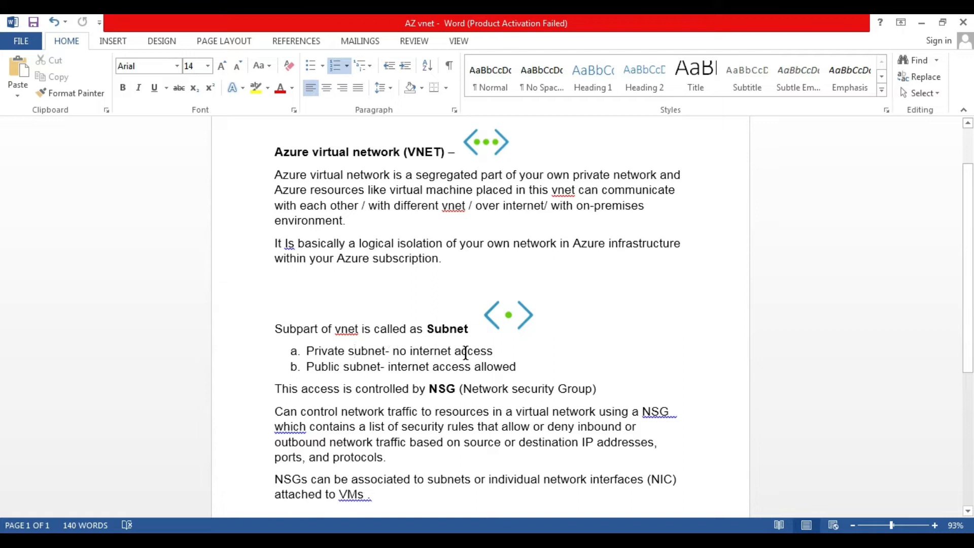
pyautogui.moveTo(494, 351); pyautogui.dragTo(394, 350)
pyautogui.click(397, 366)
pyautogui.moveTo(394, 350); pyautogui.dragTo(513, 365)
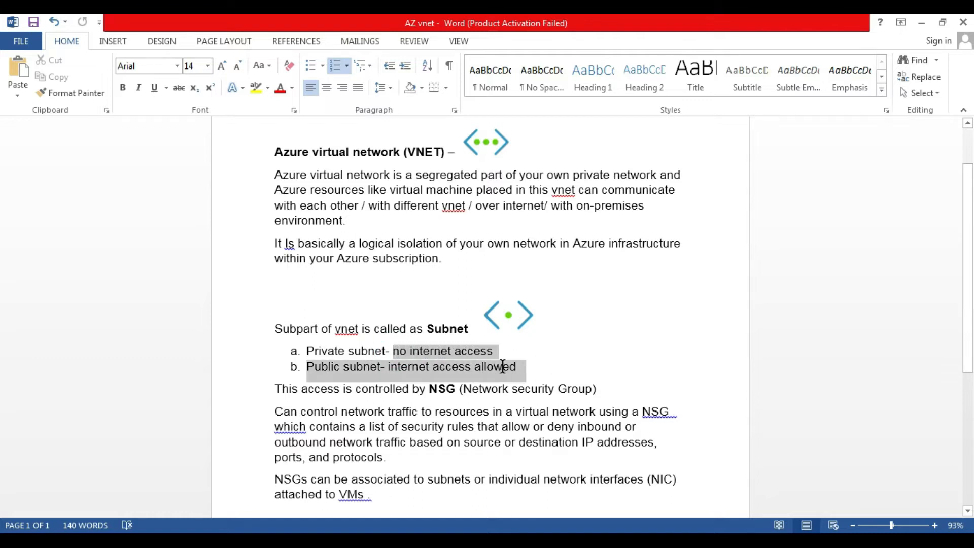
pyautogui.click(401, 363)
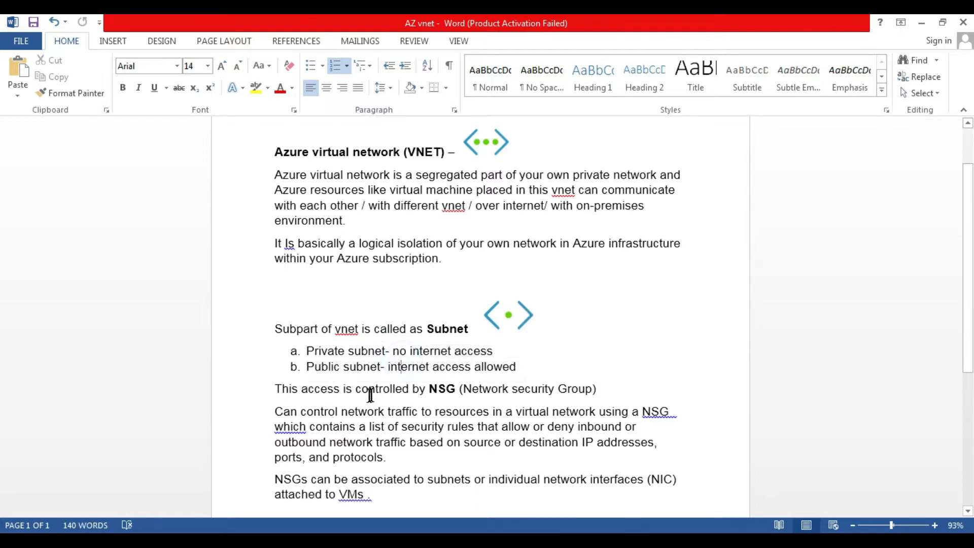
pyautogui.click(351, 404)
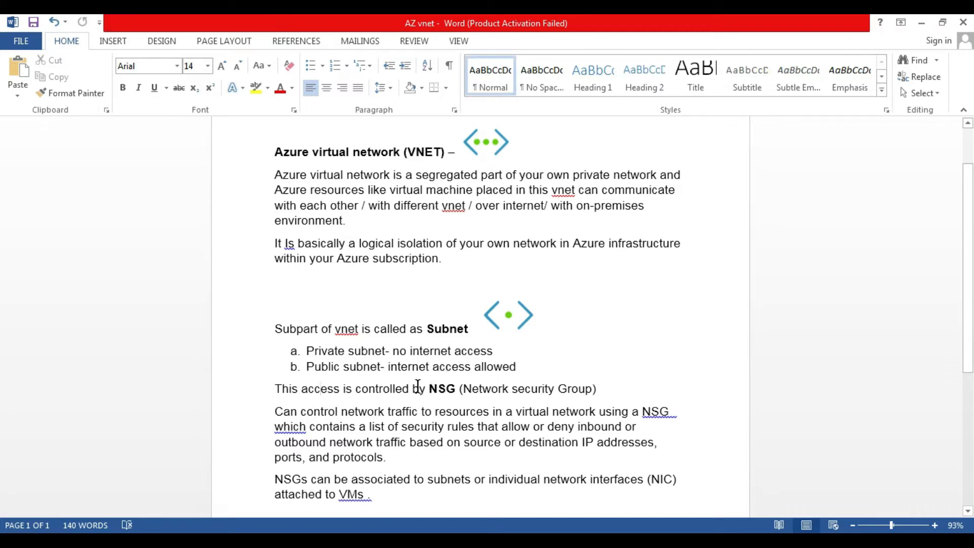
pyautogui.moveTo(428, 387); pyautogui.dragTo(455, 389)
pyautogui.scroll(-1, 446, 395)
pyautogui.click(418, 419)
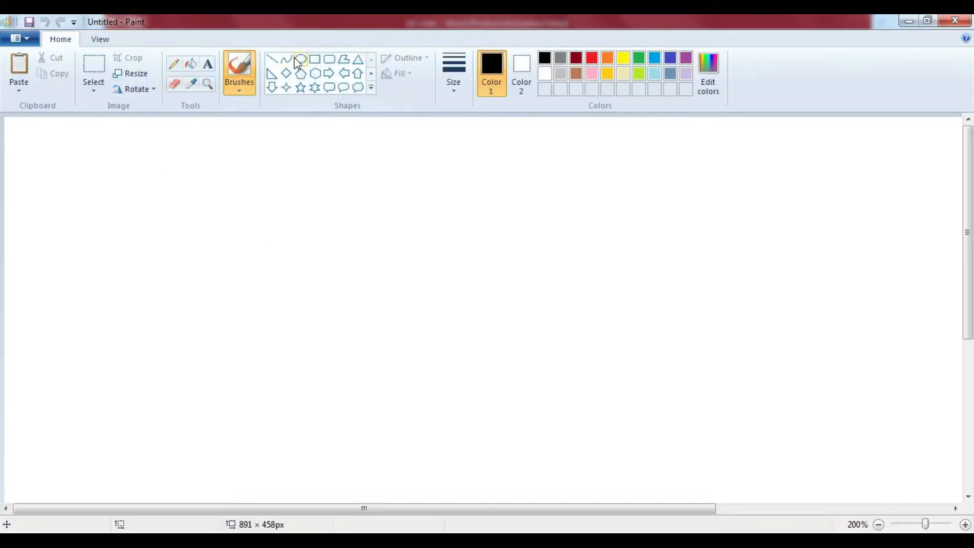
# Step: In Paint, draw a large thick black rectangle and enclose it in a thinner rectangle about 410 × 249 px
pyautogui.click(314, 59)
pyautogui.moveTo(104, 151); pyautogui.dragTo(609, 451)
pyautogui.click(735, 172)
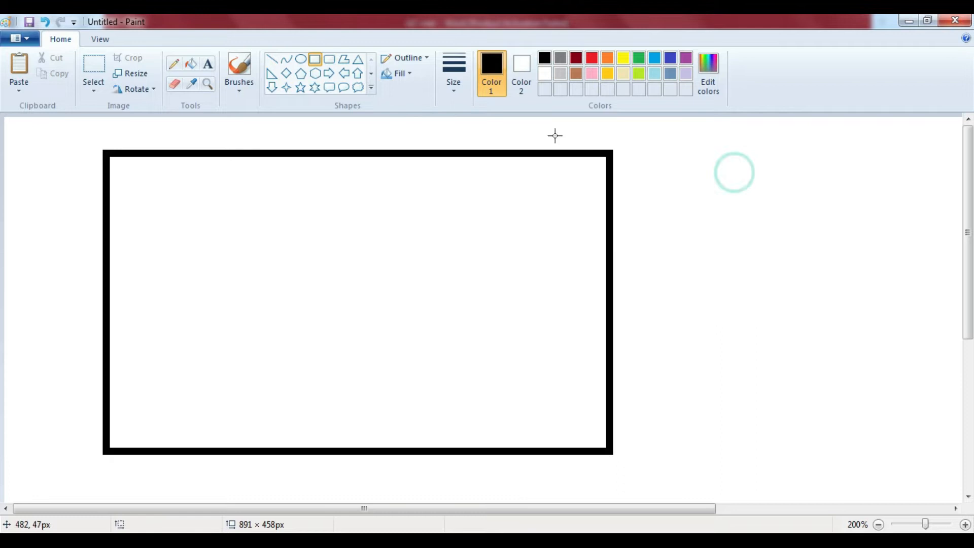
pyautogui.click(454, 76)
pyautogui.click(470, 109)
pyautogui.moveTo(77, 128); pyautogui.dragTo(663, 480)
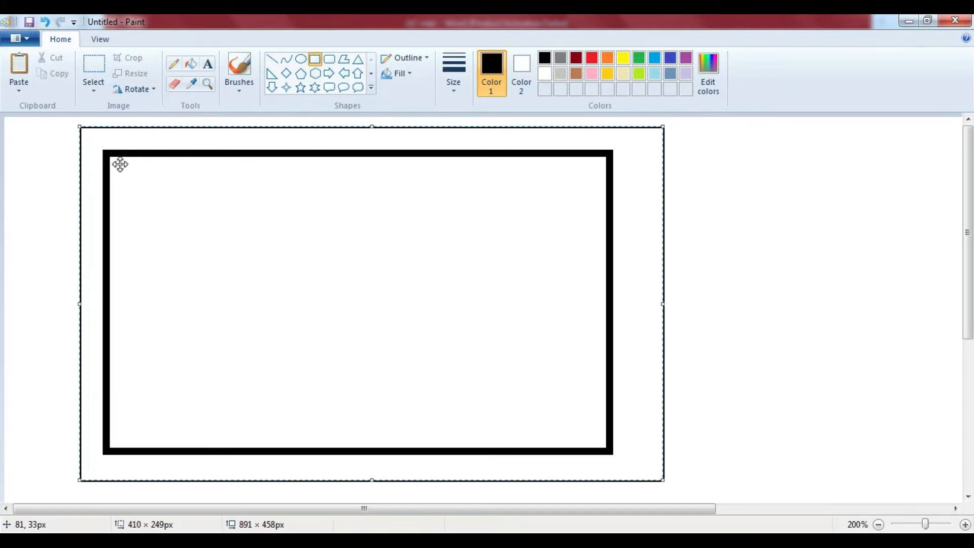
# Step: Add the text label "vnet1" inside the thick rectangle near its upper right
pyautogui.click(208, 68)
pyautogui.click(446, 167)
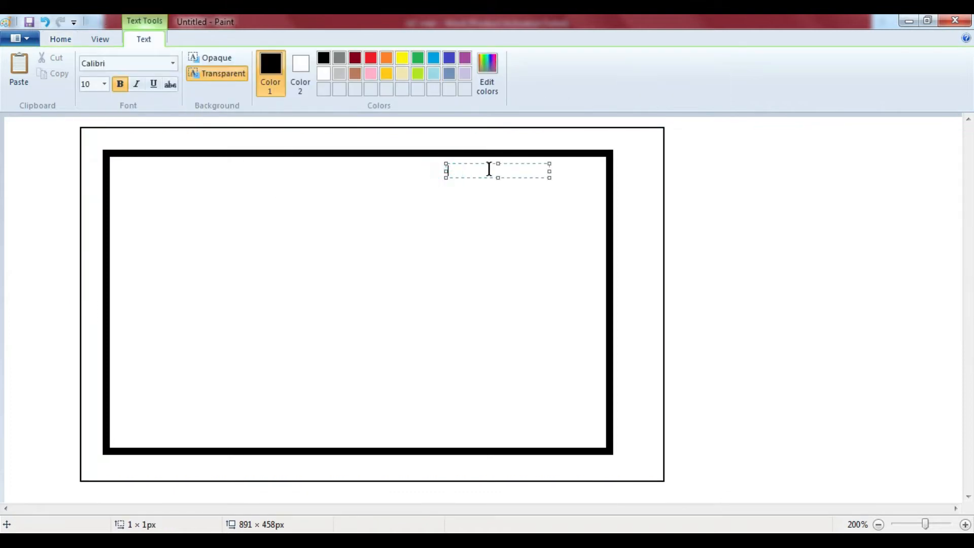
pyautogui.write('vnet')
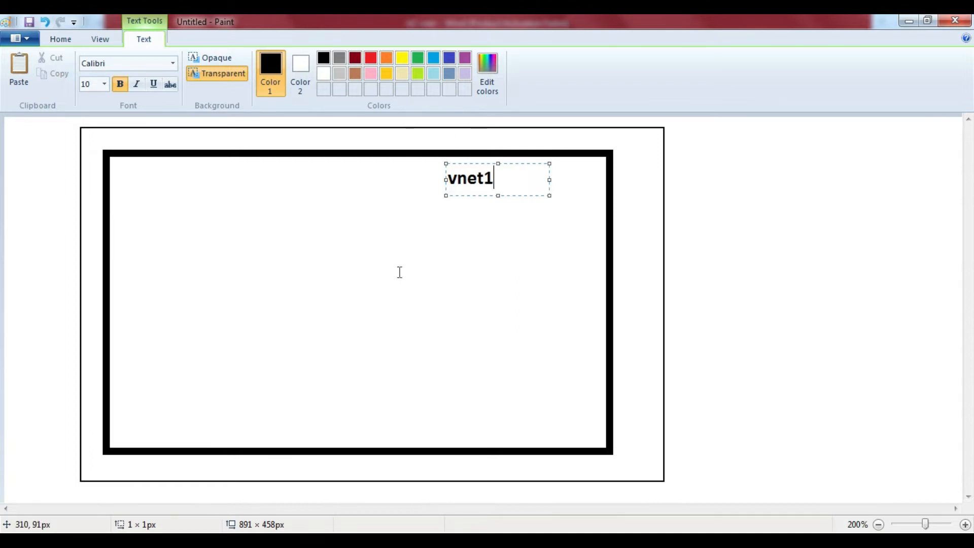
pyautogui.write('1')
pyautogui.click(355, 281)
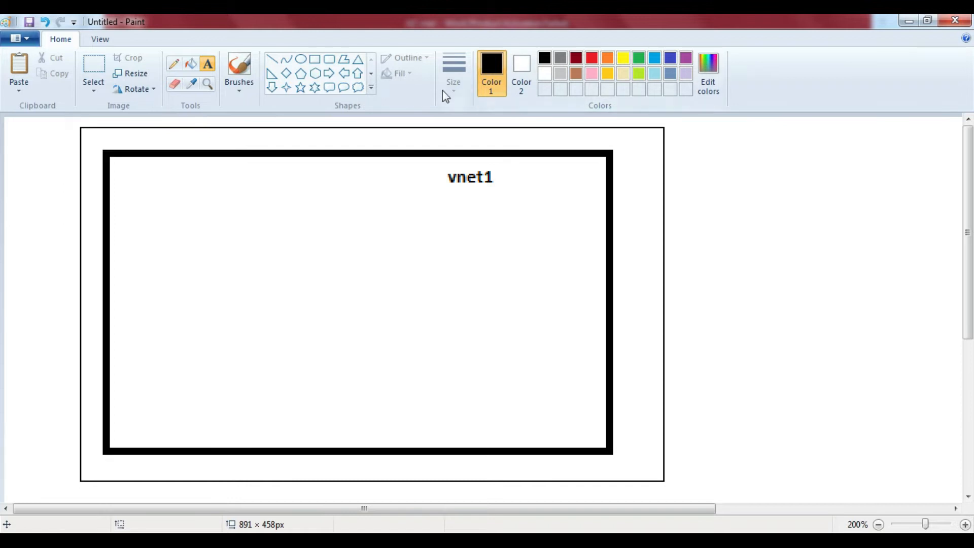
# Step: Draw two tall thin-lined rectangles side by side inside the left part of the vnet1 rectangle
pyautogui.click(315, 59)
pyautogui.moveTo(151, 203); pyautogui.dragTo(262, 396)
pyautogui.click(383, 217)
pyautogui.moveTo(313, 201); pyautogui.dragTo(418, 396)
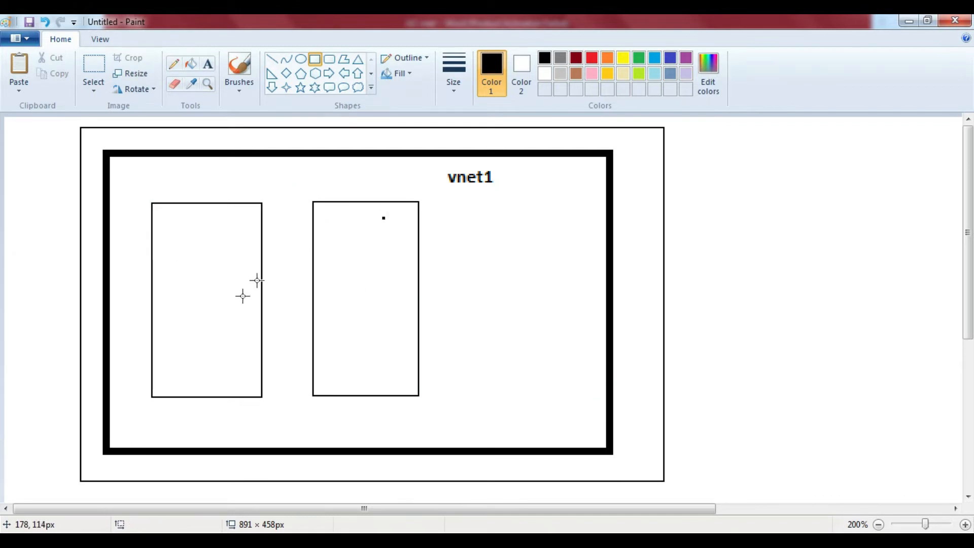
# Step: Draw three small boxes stacked vertically inside each of the two tall rectangles
pyautogui.moveTo(175, 224)
pyautogui.mouseDown()
pyautogui.moveTo(209, 262)
pyautogui.moveTo(209, 369)
pyautogui.mouseUp()
pyautogui.click(178, 330)
pyautogui.click(378, 254)
pyautogui.moveTo(327, 222)
pyautogui.mouseDown()
pyautogui.moveTo(365, 266)
pyautogui.moveTo(381, 376)
pyautogui.mouseUp()
pyautogui.click(363, 315)
pyautogui.click(370, 352)
pyautogui.click(487, 305)
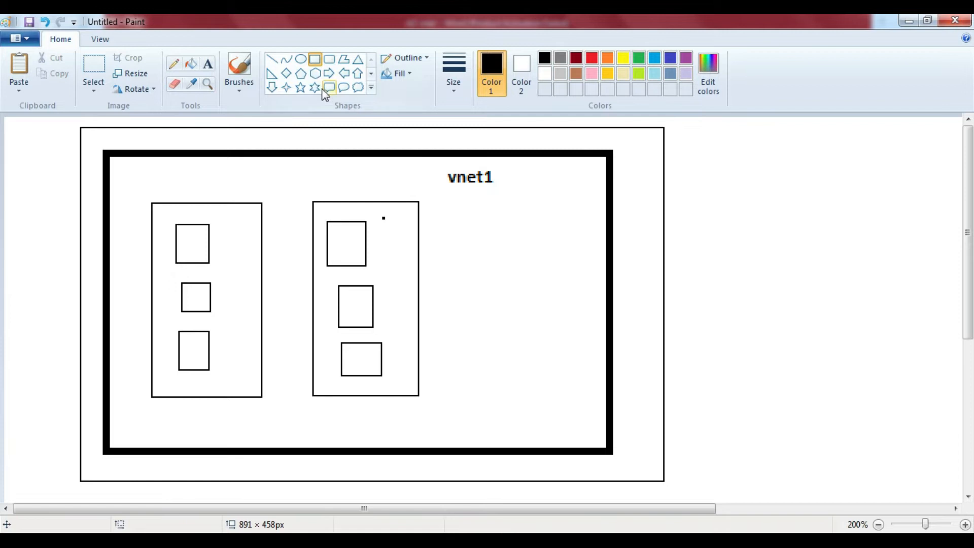
# Step: Draw a hexagon about 15 × 18 px on the first tall rectangle's left edge and a smaller one beside its uppermost box
pyautogui.click(316, 74)
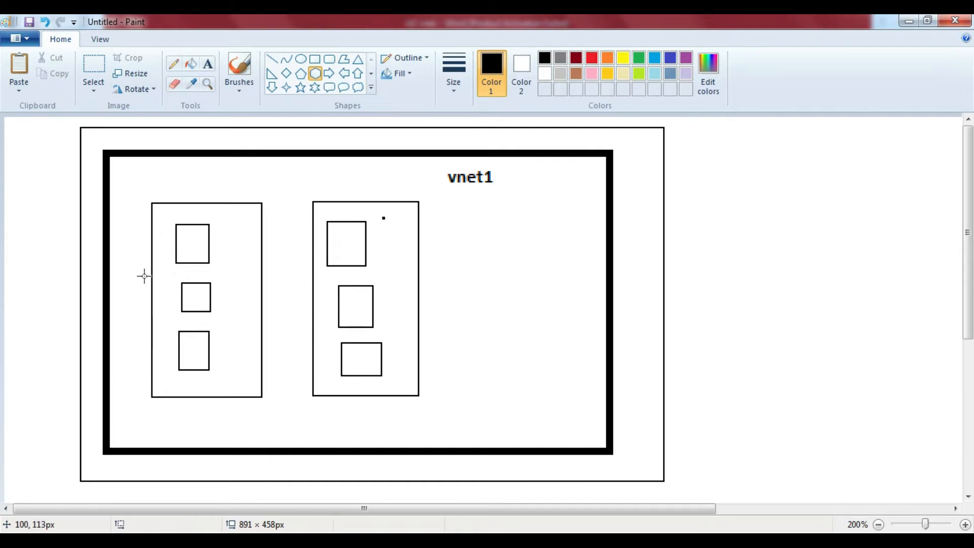
pyautogui.moveTo(142, 278); pyautogui.dragTo(161, 300)
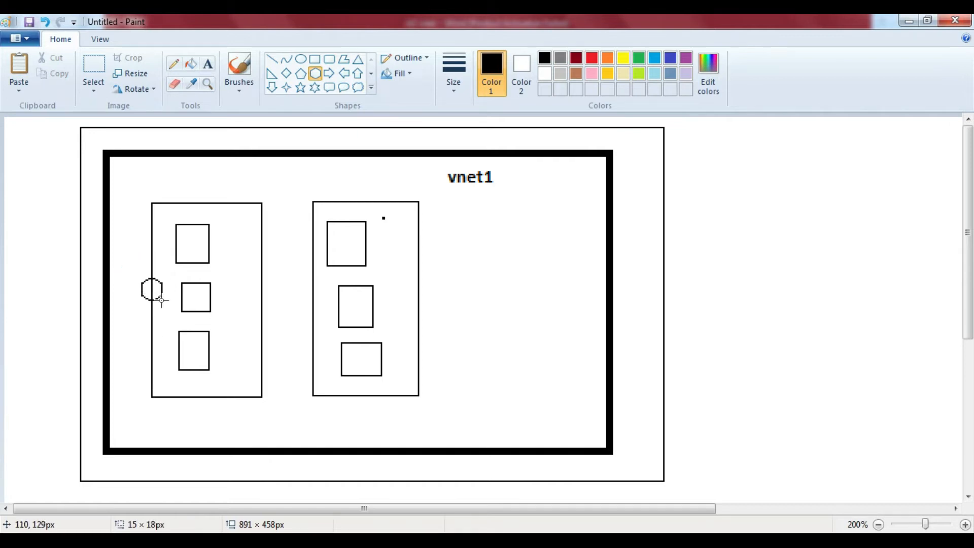
pyautogui.click(163, 355)
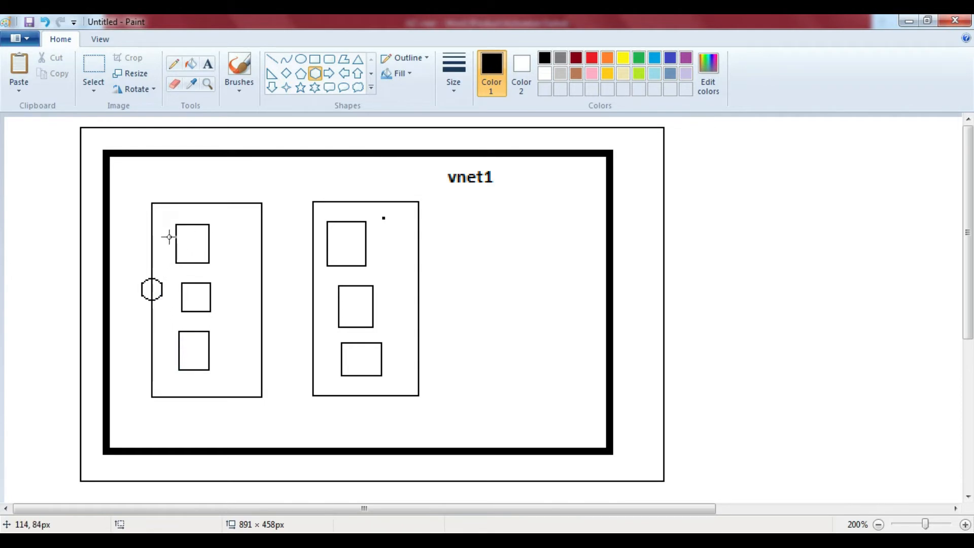
pyautogui.moveTo(169, 236); pyautogui.dragTo(183, 254)
pyautogui.click(247, 274)
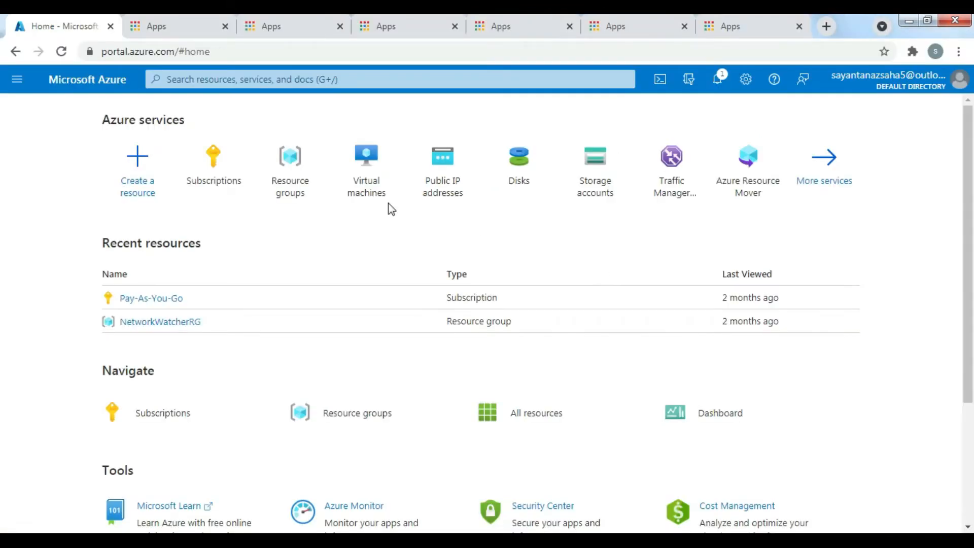
# Step: In the Azure portal, search for "vnet" to open the Virtual networks service and start creating a virtual network
pyautogui.click(209, 80)
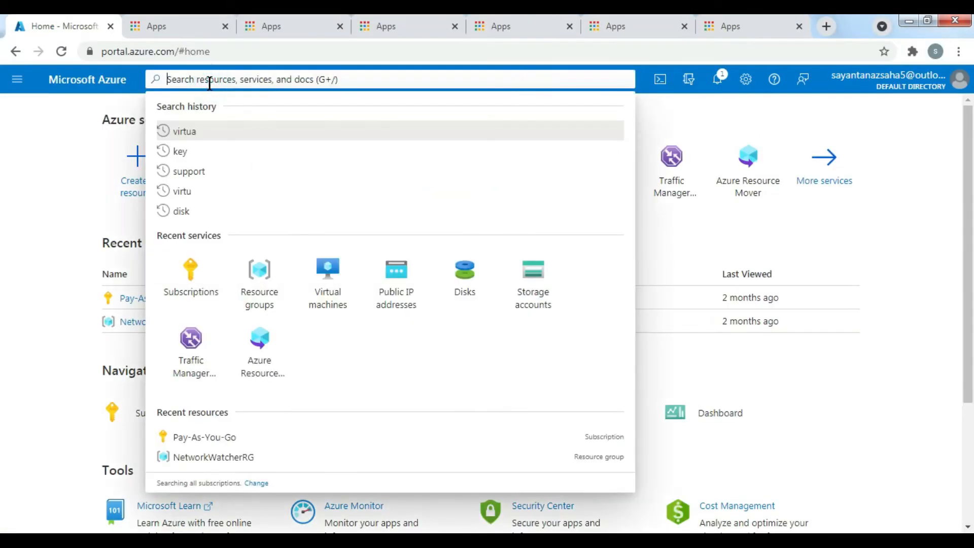
pyautogui.write('vnet')
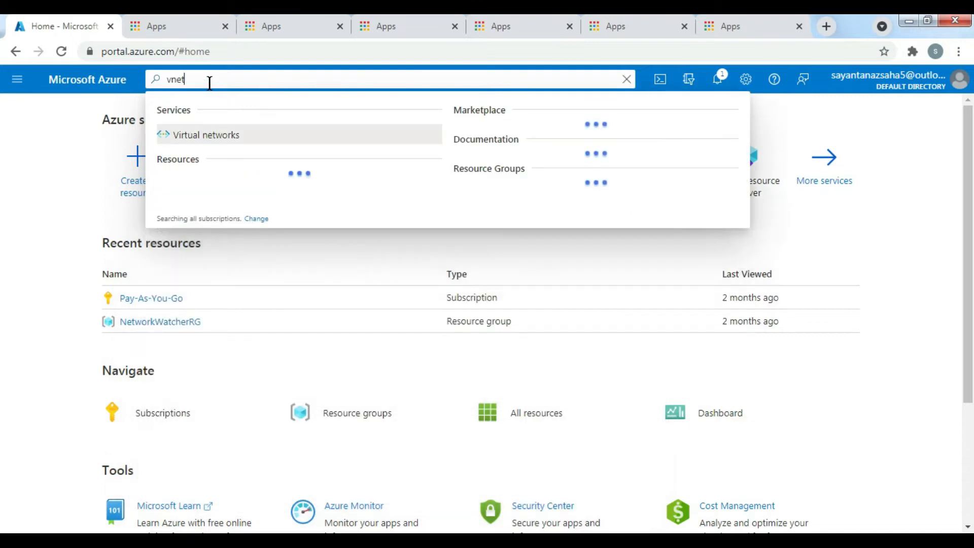
pyautogui.press('Escape')
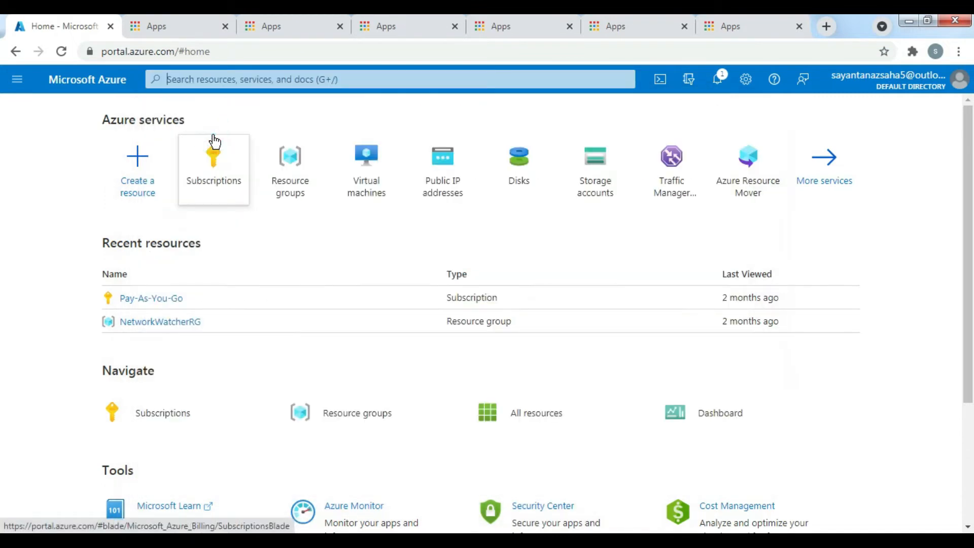
pyautogui.click(211, 148)
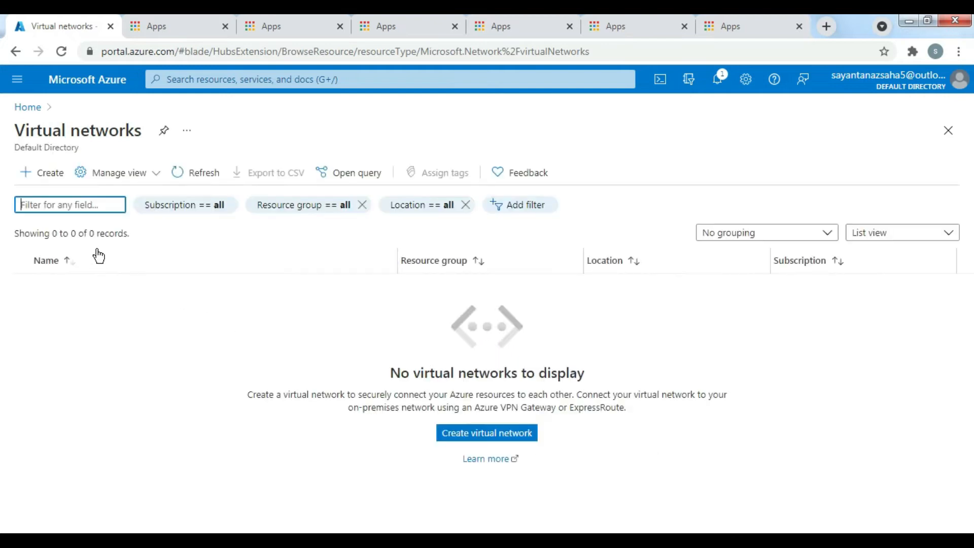
pyautogui.click(54, 174)
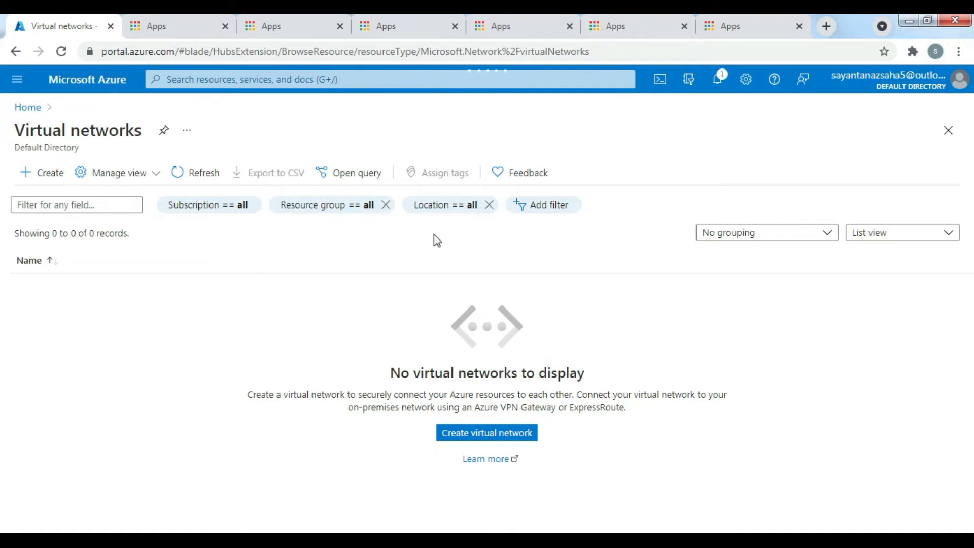
pyautogui.click(49, 173)
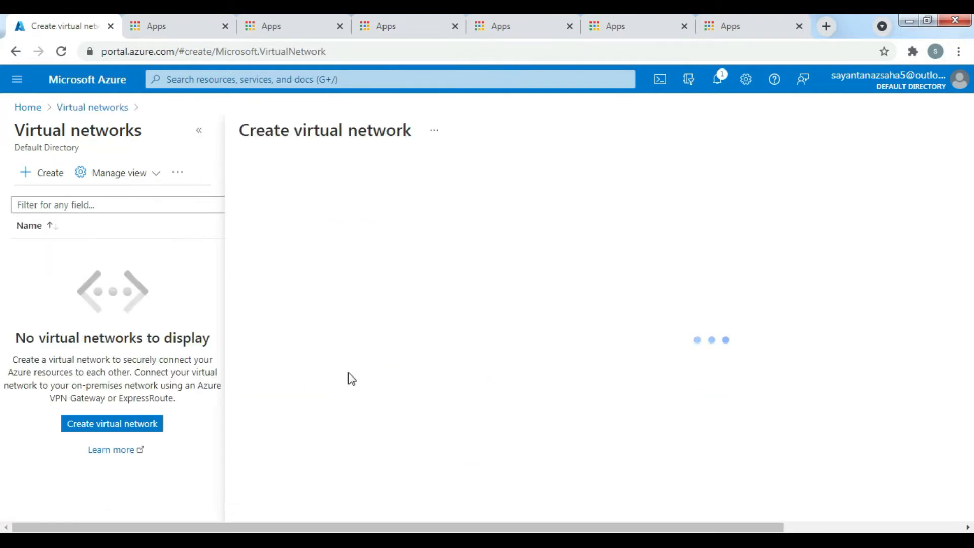
# Step: Switch to Notepad, review the planned vnet name, address space, subnet and DDos inputs, and move the window aside to uncover the creation form
pyautogui.hotkey('alt', 'Tab')
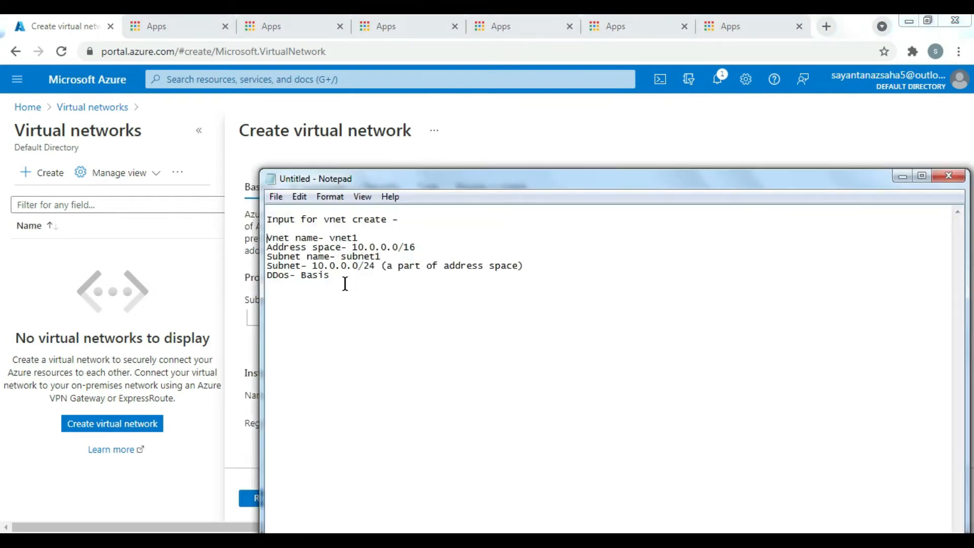
pyautogui.moveTo(338, 279); pyautogui.dragTo(267, 242)
pyautogui.click(350, 301)
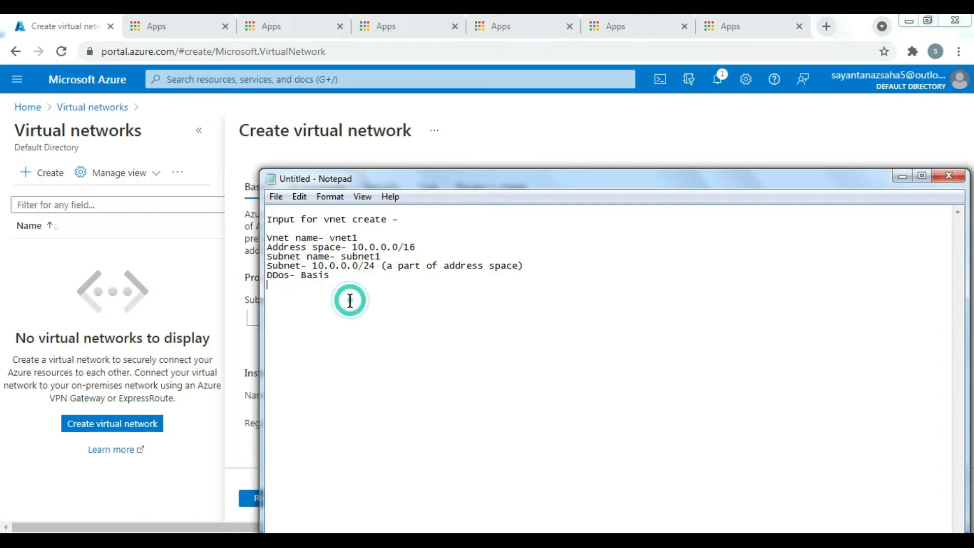
pyautogui.moveTo(334, 249); pyautogui.dragTo(419, 250)
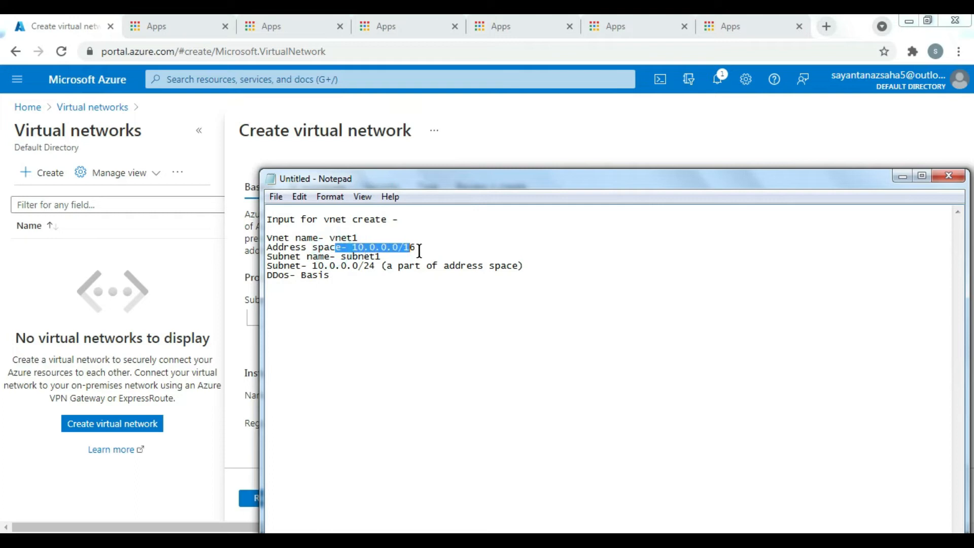
pyautogui.click(387, 275)
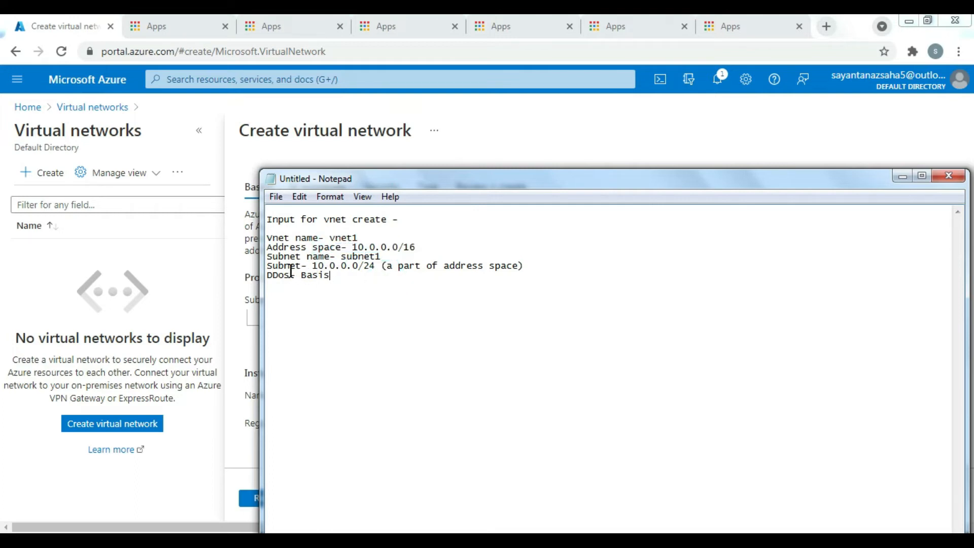
pyautogui.moveTo(540, 265); pyautogui.dragTo(267, 247)
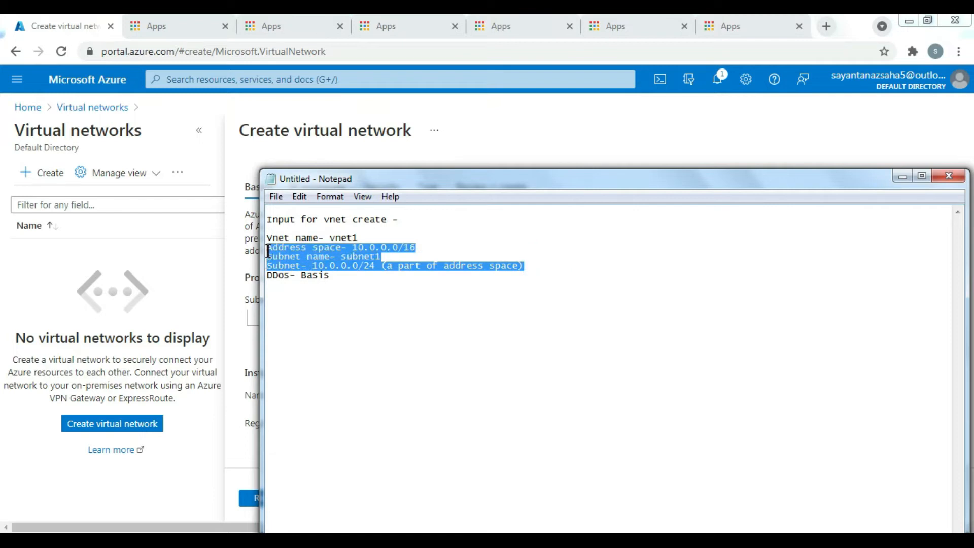
pyautogui.click(357, 301)
pyautogui.moveTo(335, 276); pyautogui.dragTo(268, 243)
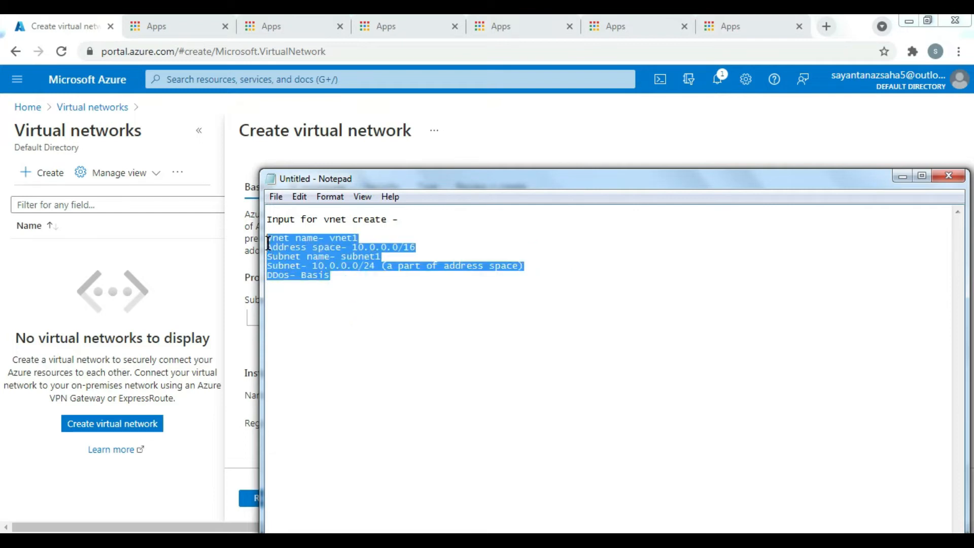
pyautogui.click(402, 318)
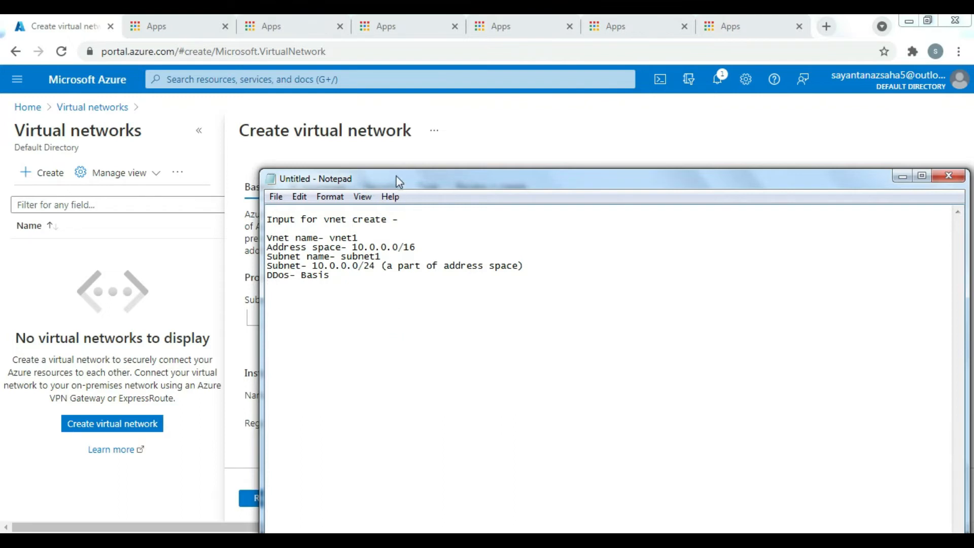
pyautogui.moveTo(429, 186); pyautogui.dragTo(598, 250)
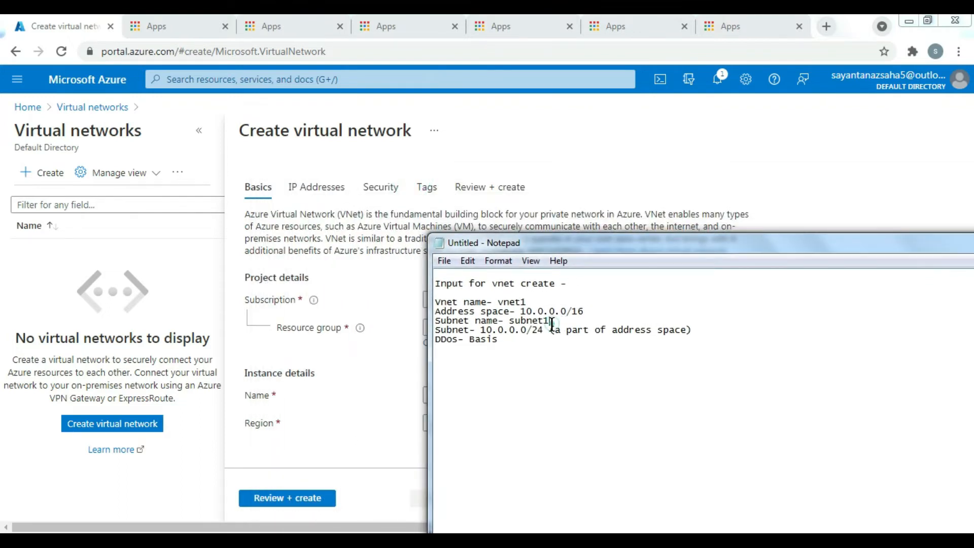
# Step: Return from Notepad to the Azure creation form, keep the Pay-As-You-Go subscription and create a new resource group named rg1
pyautogui.moveTo(596, 311); pyautogui.dragTo(436, 293)
pyautogui.click(543, 383)
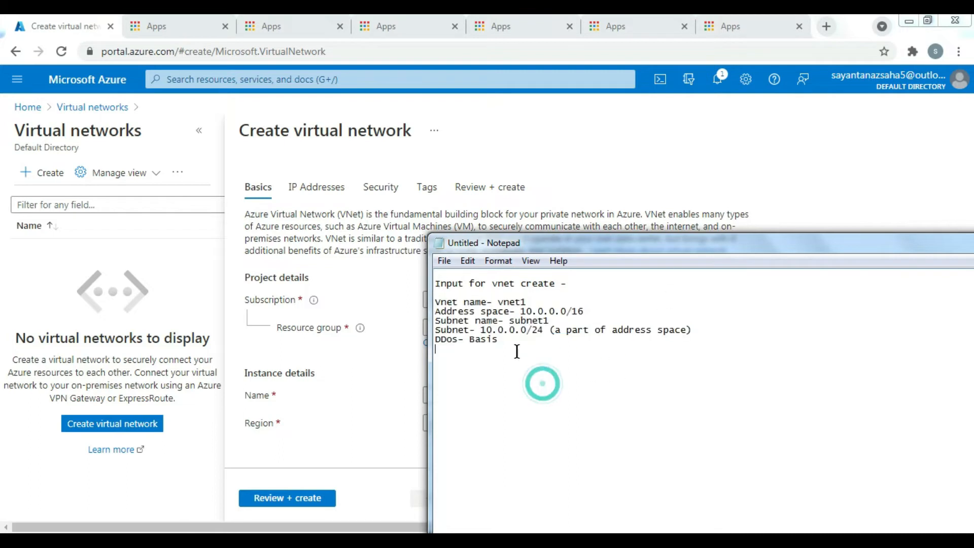
pyautogui.click(758, 148)
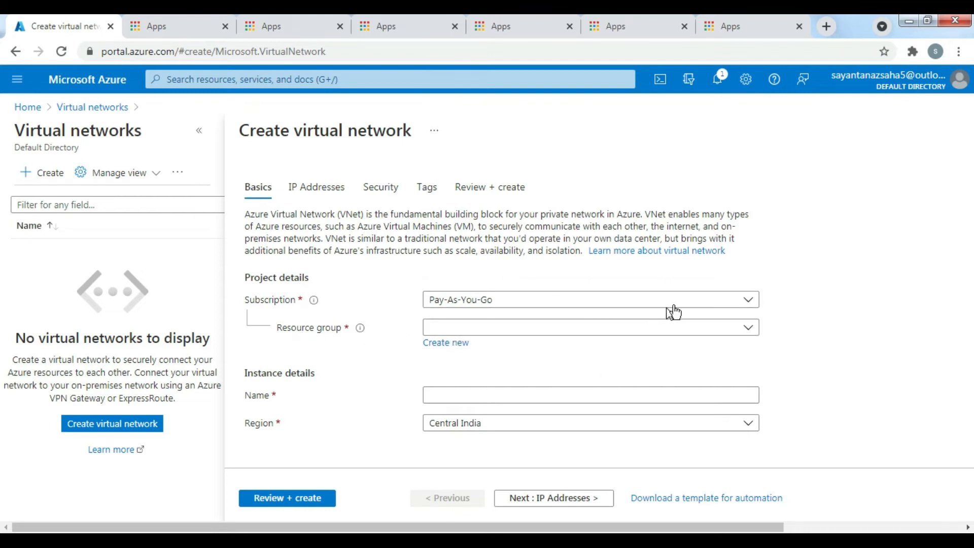
pyautogui.click(700, 300)
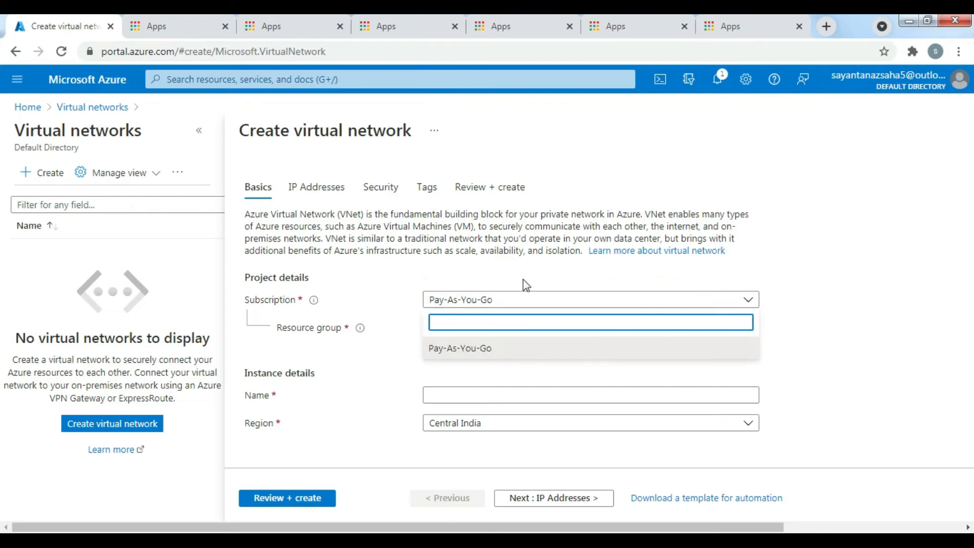
pyautogui.click(607, 270)
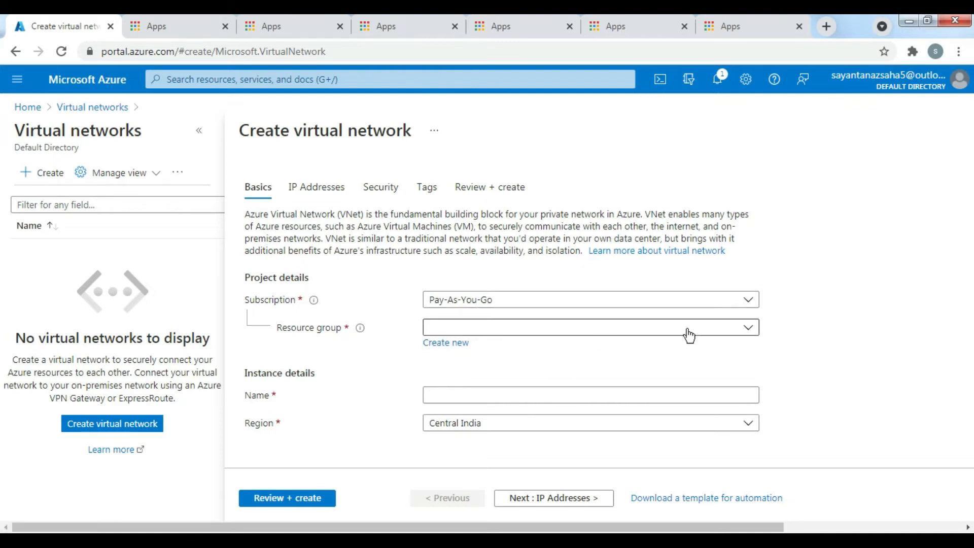
pyautogui.click(444, 342)
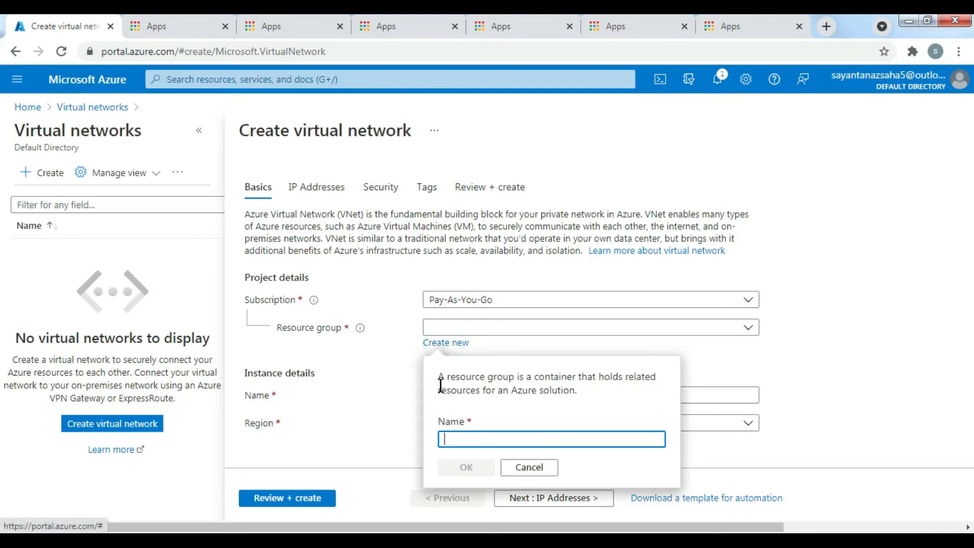
pyautogui.click(463, 436)
pyautogui.write('rg1')
pyautogui.click(469, 466)
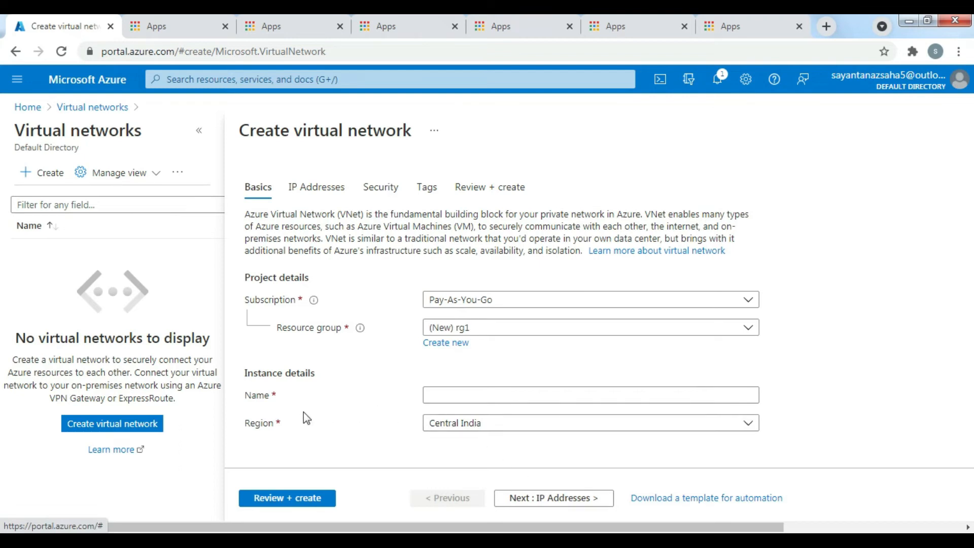
# Step: Name the virtual network vnet1
pyautogui.click(486, 396)
pyautogui.write('v')
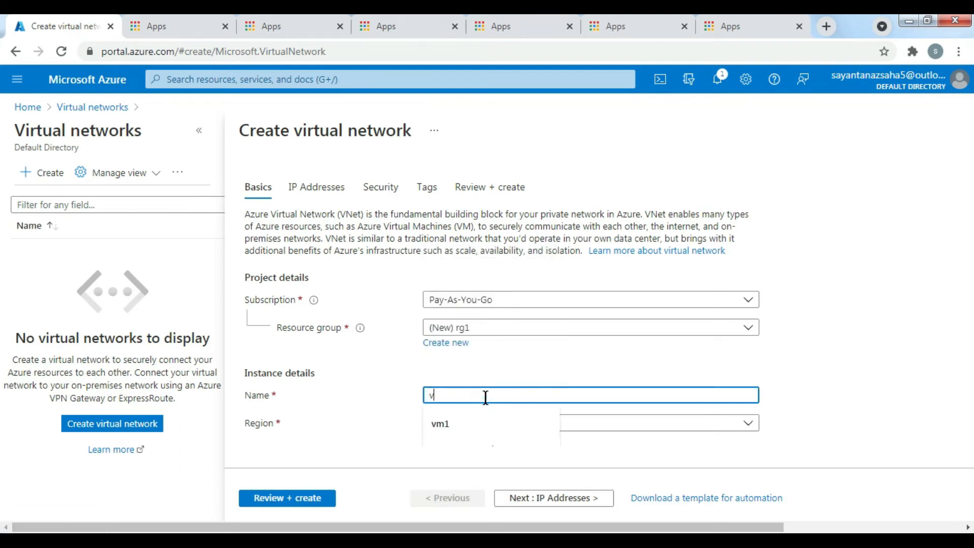
pyautogui.write('net')
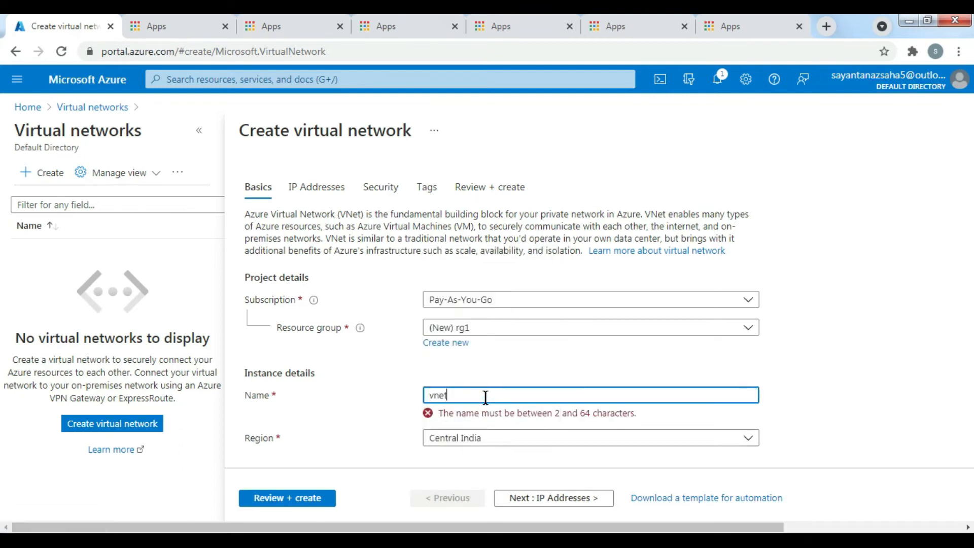
pyautogui.write('1')
# Step: Switch to the Notepad notes to check the planned vnet name and address space against the form, and return to the Azure portal
pyautogui.hotkey('alt', 'Tab')
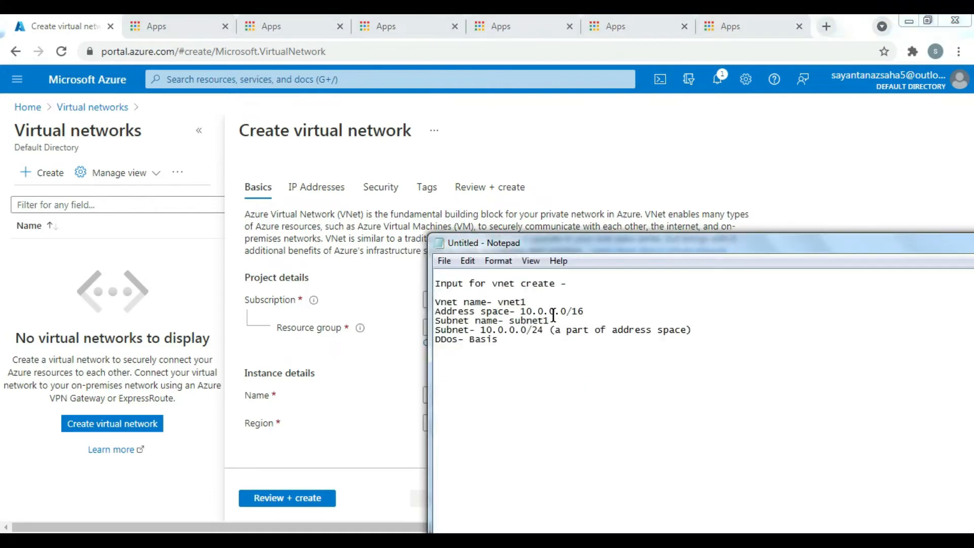
pyautogui.click(368, 270)
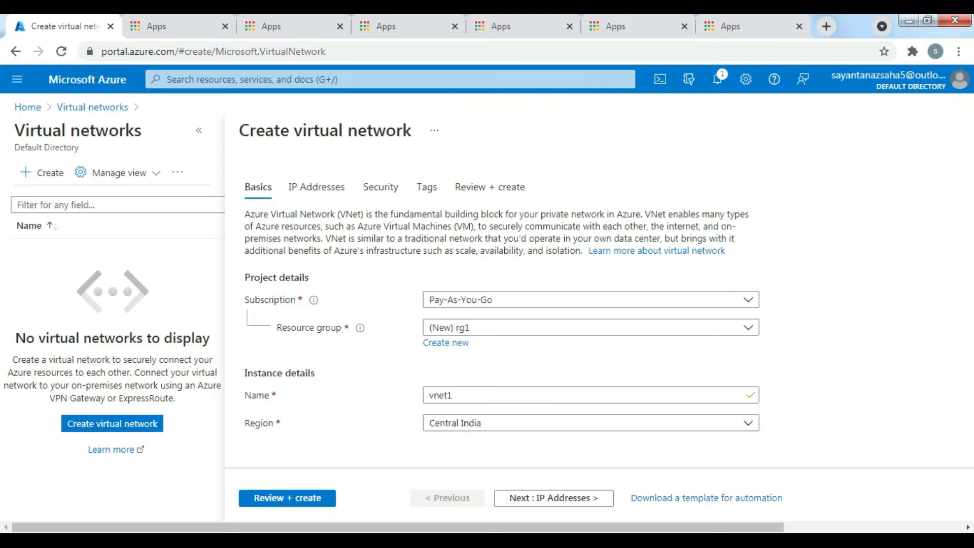
pyautogui.hotkey('alt', 'Tab')
pyautogui.doubleClick(509, 302)
pyautogui.click(588, 311)
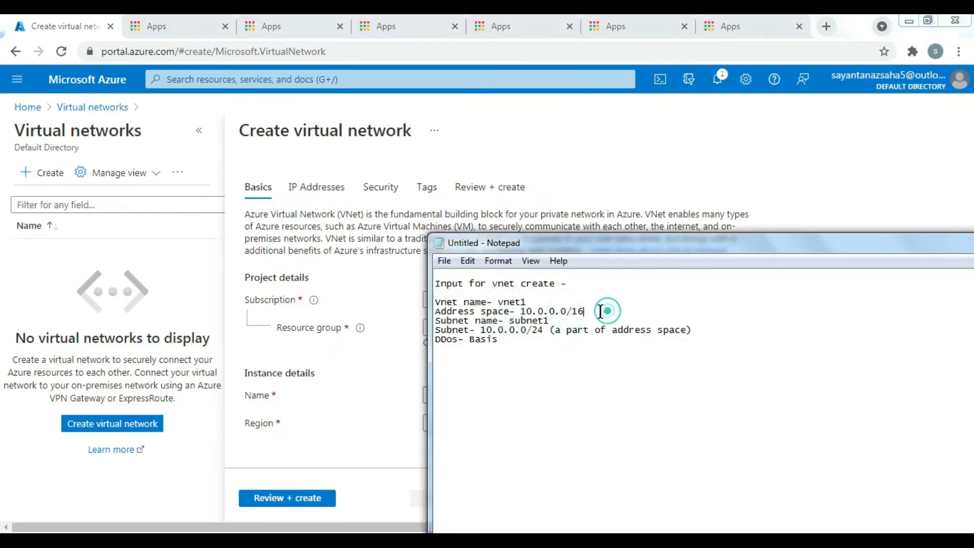
pyautogui.moveTo(600, 311); pyautogui.dragTo(510, 311)
pyautogui.click(499, 344)
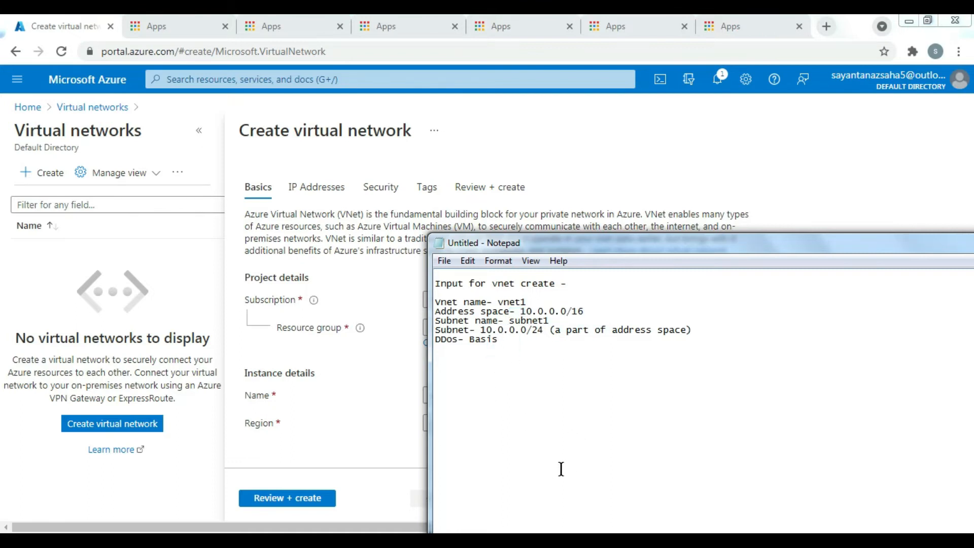
pyautogui.click(318, 453)
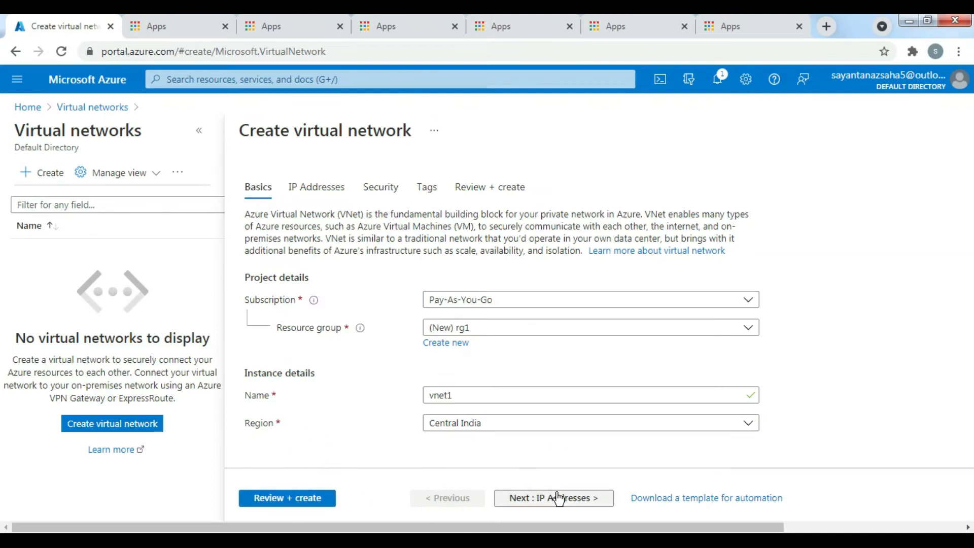
# Step: Proceed to the IP address settings and compare the IPv4 address space with the one planned in Notepad
pyautogui.click(582, 499)
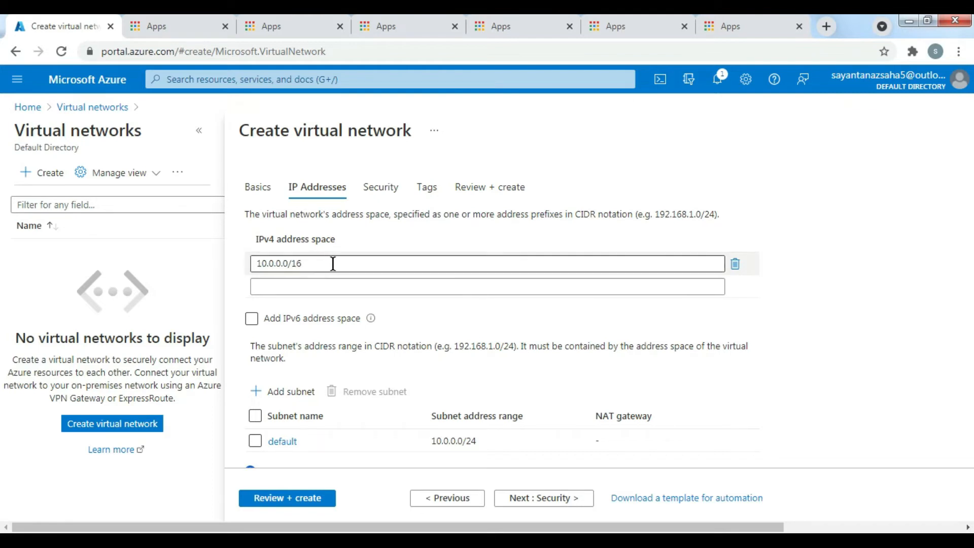
pyautogui.click(307, 263)
pyautogui.click(332, 266)
pyautogui.click(438, 227)
pyautogui.click(349, 541)
pyautogui.click(598, 375)
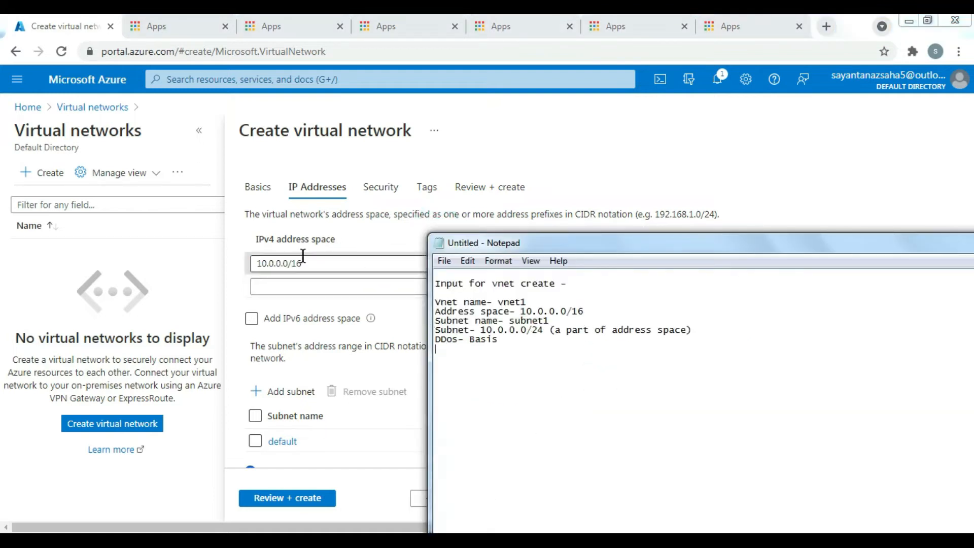
pyautogui.click(330, 263)
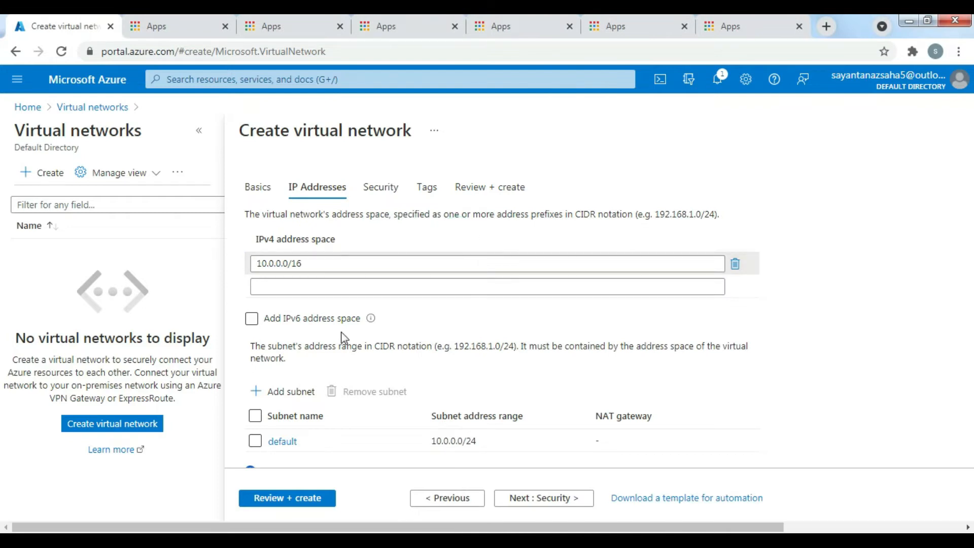
# Step: Compare the default subnet's name and range with the planned subnet in Notepad, and put the notes away
pyautogui.scroll(-1, 262, 400)
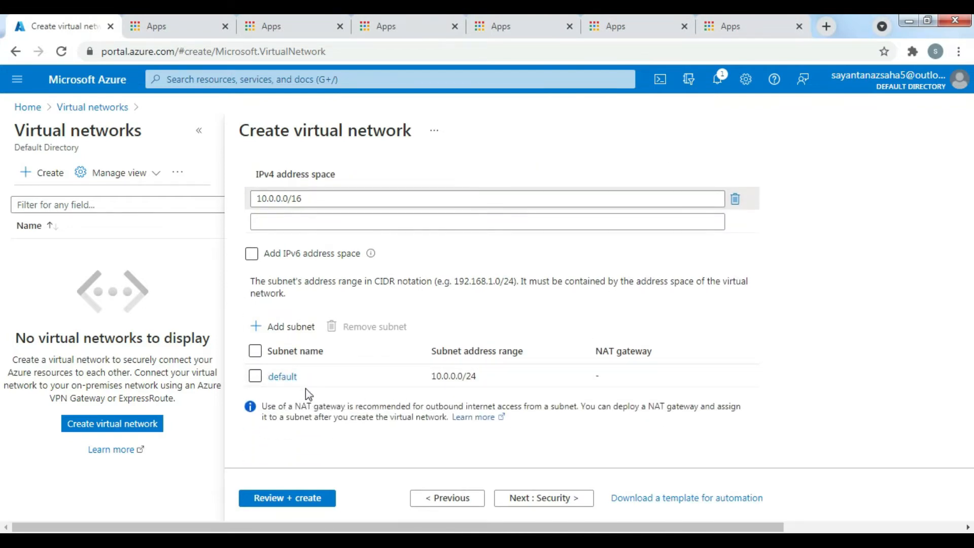
pyautogui.hotkey('alt', 'Tab')
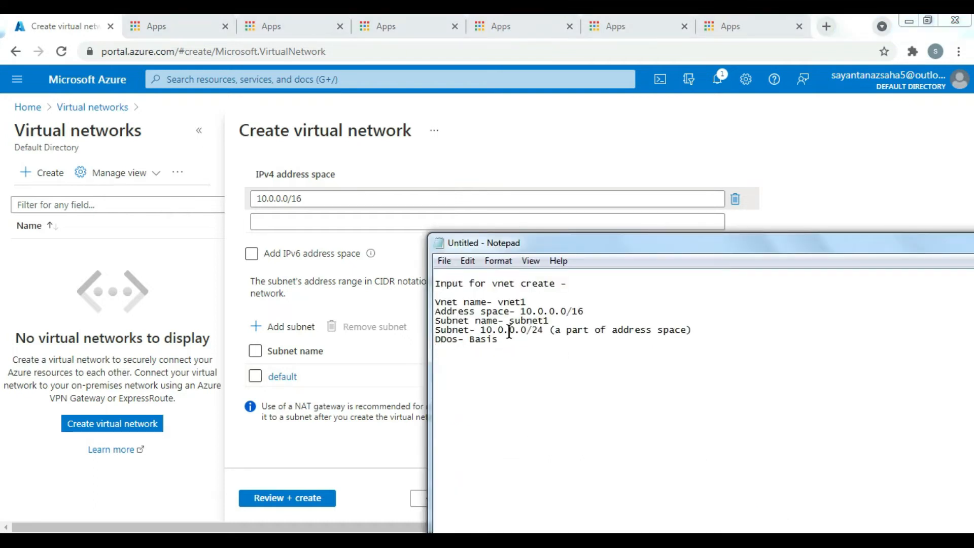
pyautogui.moveTo(810, 250); pyautogui.dragTo(623, 274)
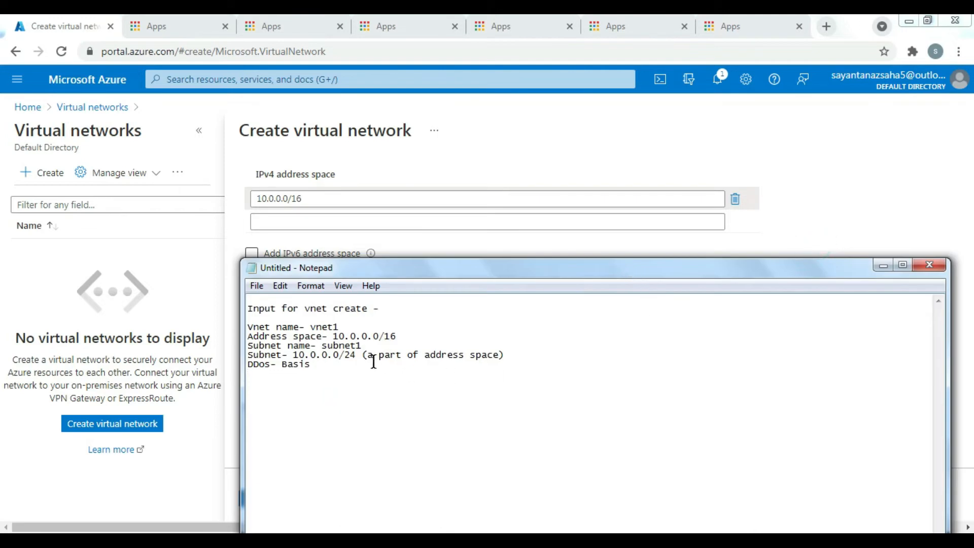
pyautogui.click(882, 266)
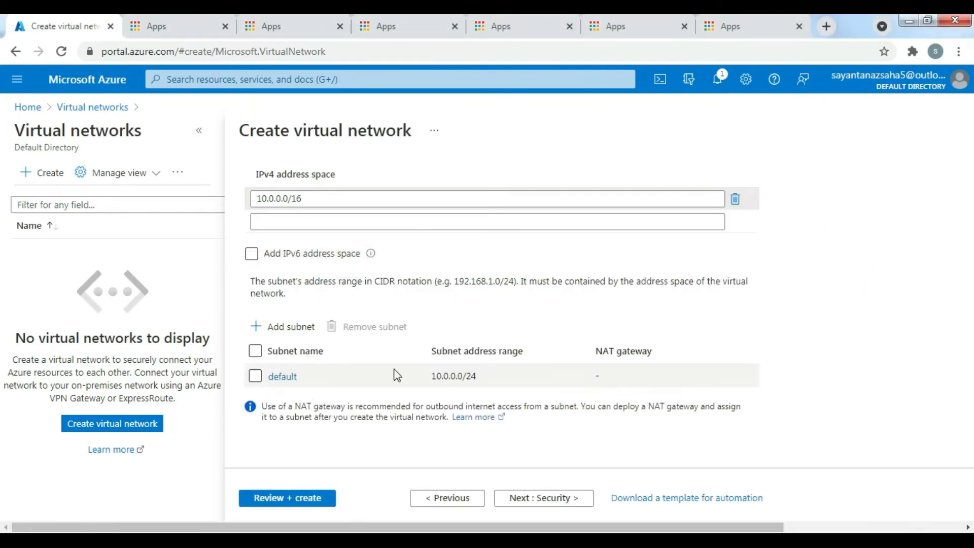
pyautogui.click(284, 327)
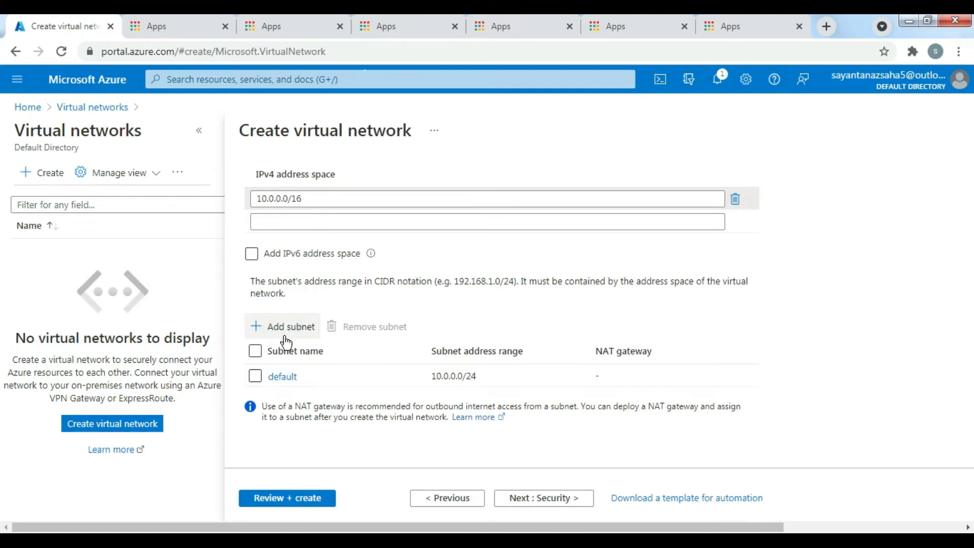
pyautogui.click(790, 177)
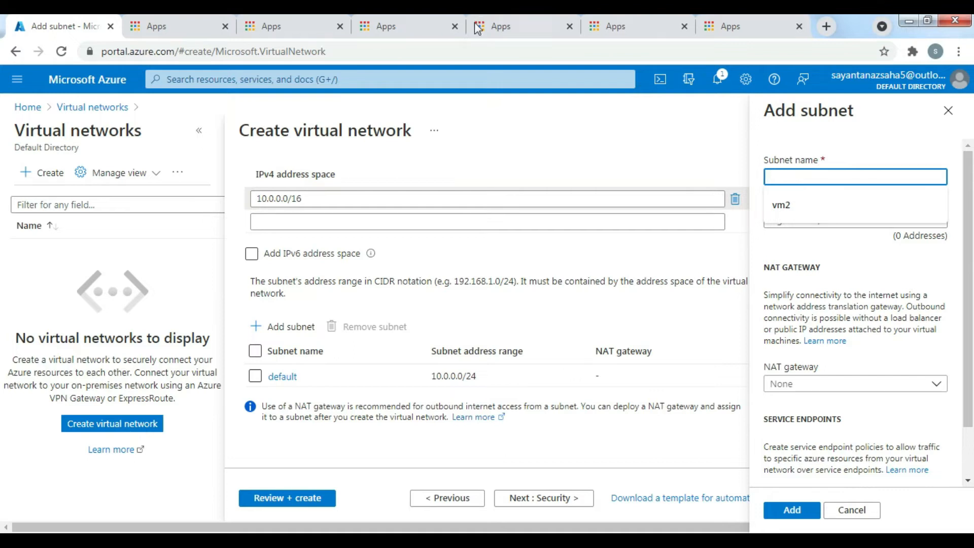
pyautogui.click(946, 112)
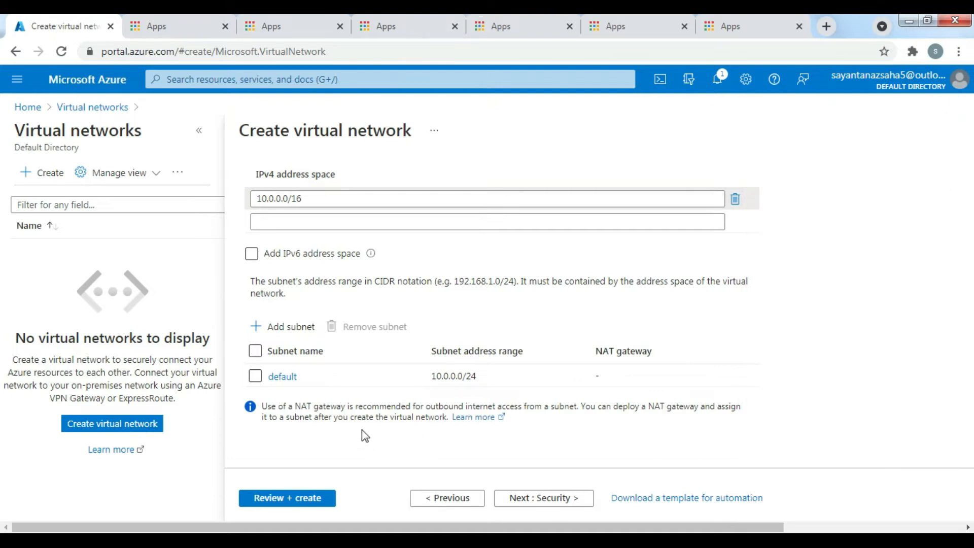
# Step: Remove the default subnet from the virtual network
pyautogui.click(255, 376)
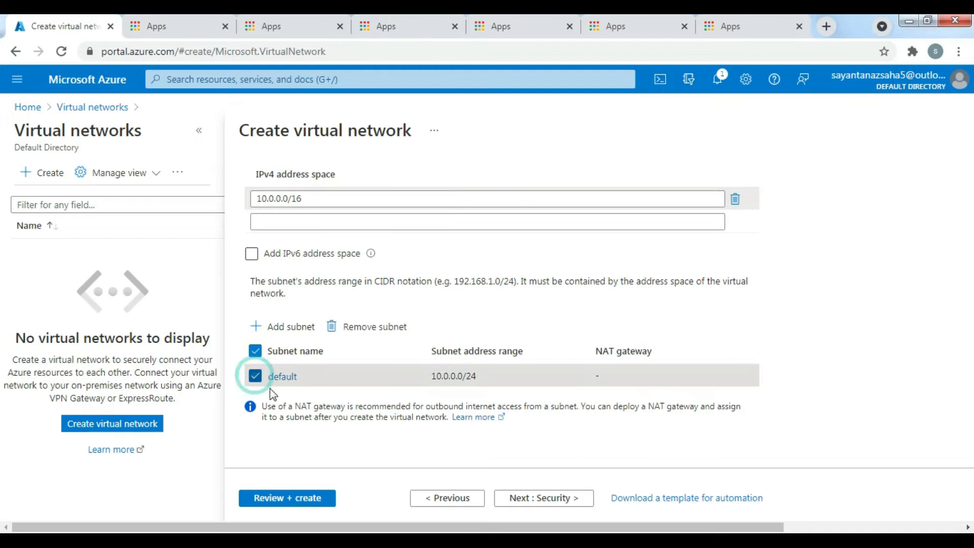
pyautogui.click(374, 329)
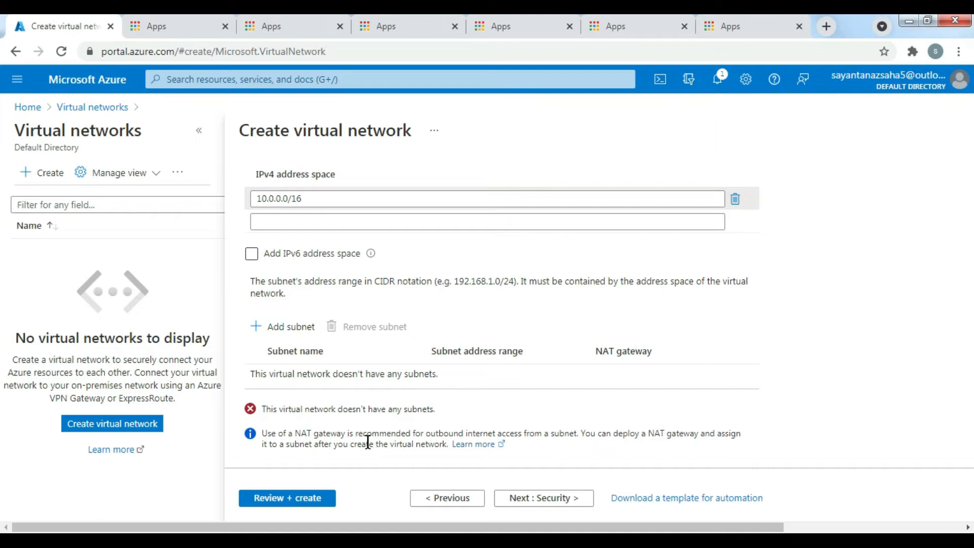
# Step: Start adding a new subnet and copy the subnet range 10.0.0.0/24 from the Notepad notes
pyautogui.click(300, 326)
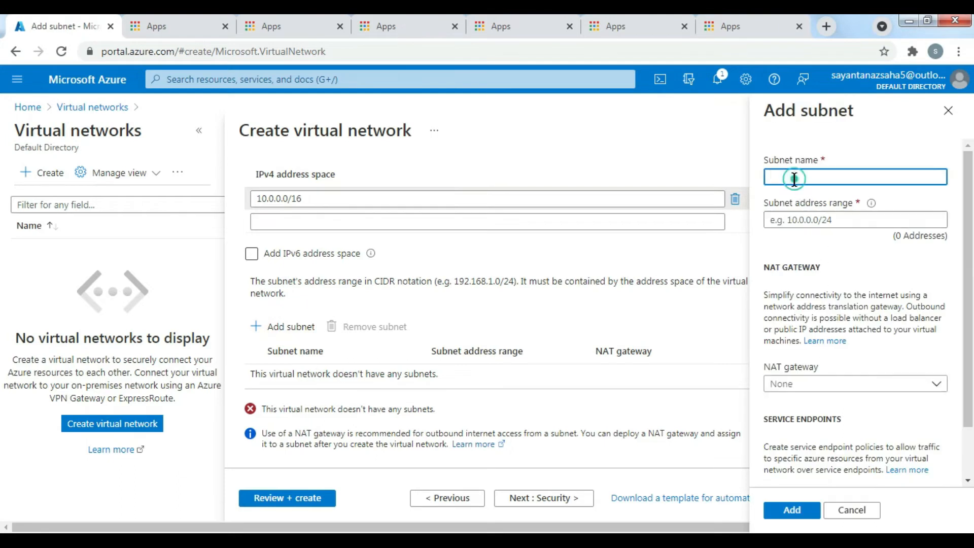
pyautogui.hotkey('alt', 'Tab')
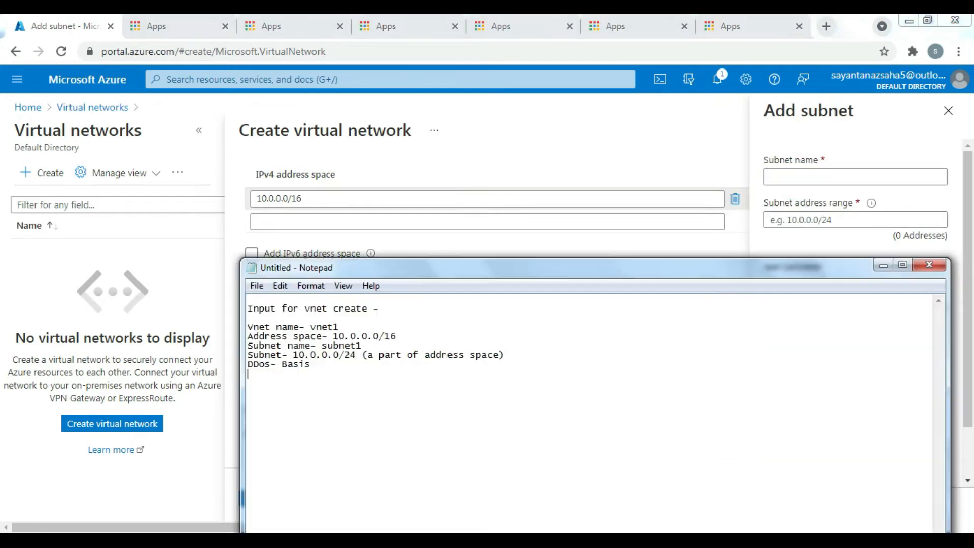
pyautogui.moveTo(293, 355); pyautogui.dragTo(355, 353)
pyautogui.rightClick(355, 357)
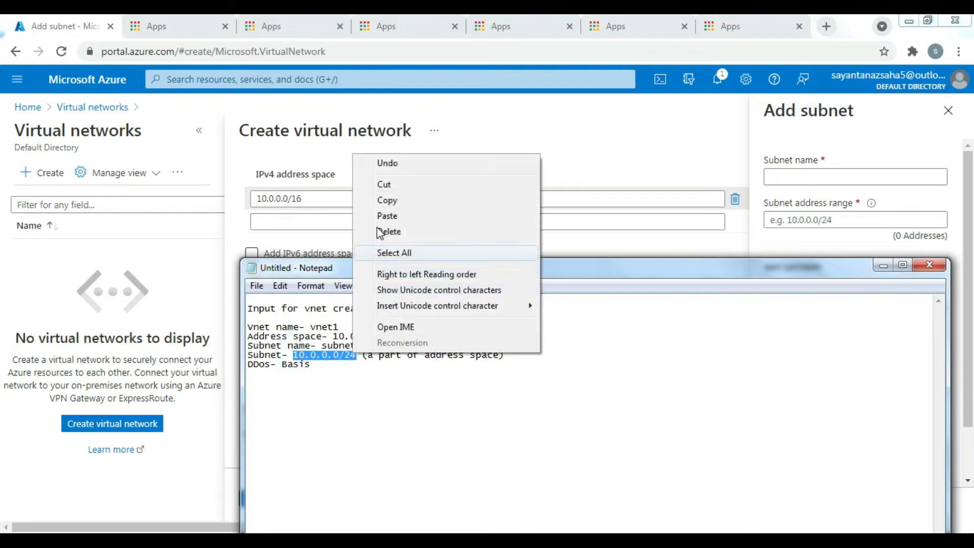
pyautogui.click(388, 199)
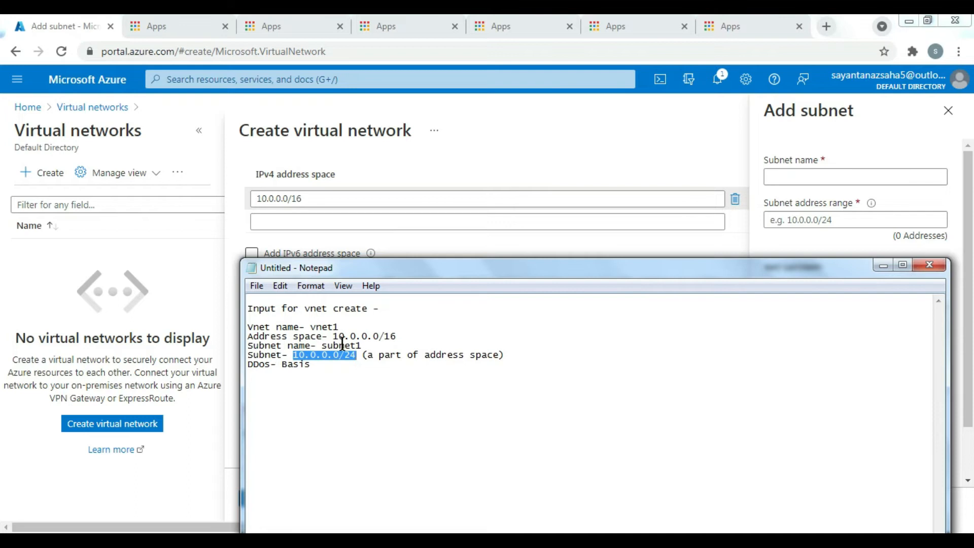
pyautogui.moveTo(400, 337); pyautogui.dragTo(247, 337)
pyautogui.moveTo(356, 355); pyautogui.dragTo(294, 354)
pyautogui.rightClick(337, 359)
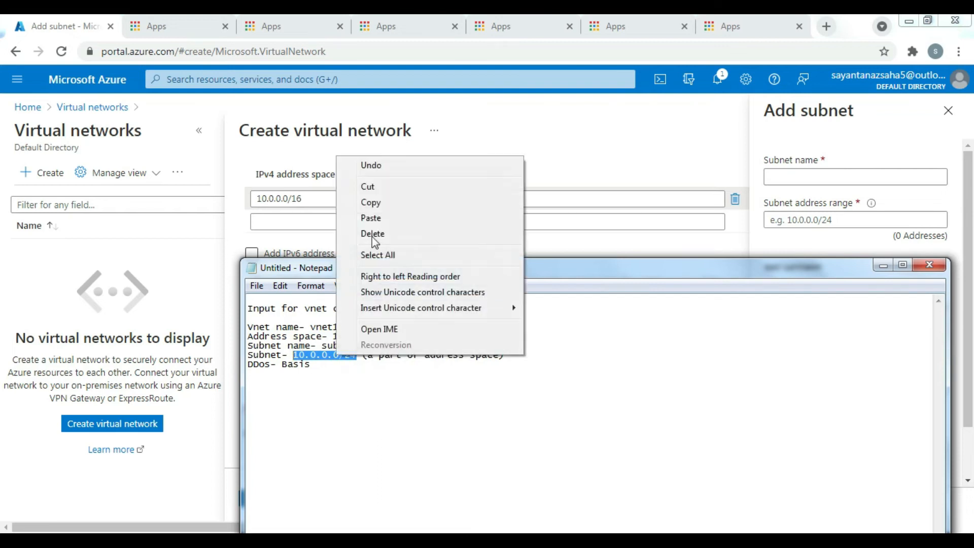
pyautogui.click(373, 199)
# Step: Name the new subnet sunet1, paste 10.0.0.0/24 as its address range, and add it to the virtual network
pyautogui.click(781, 177)
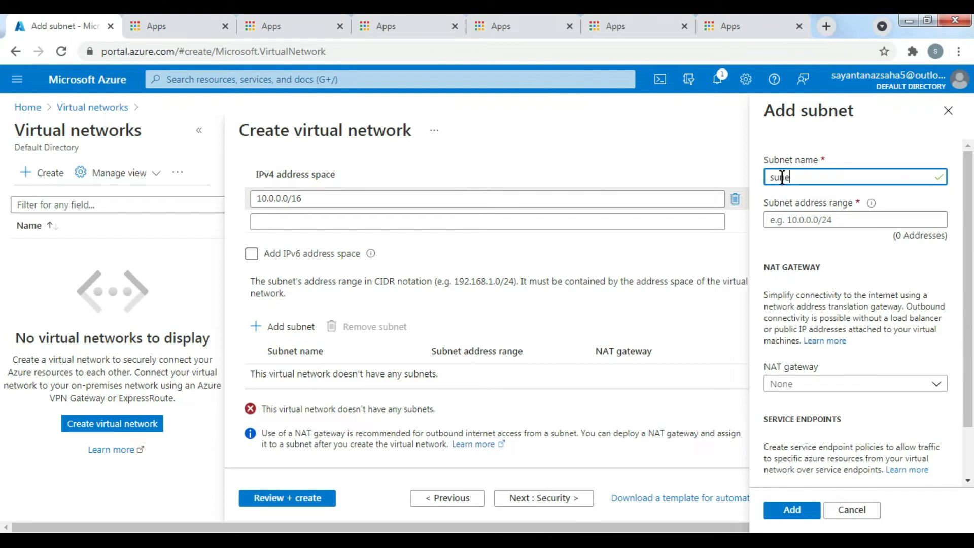
pyautogui.click(848, 220)
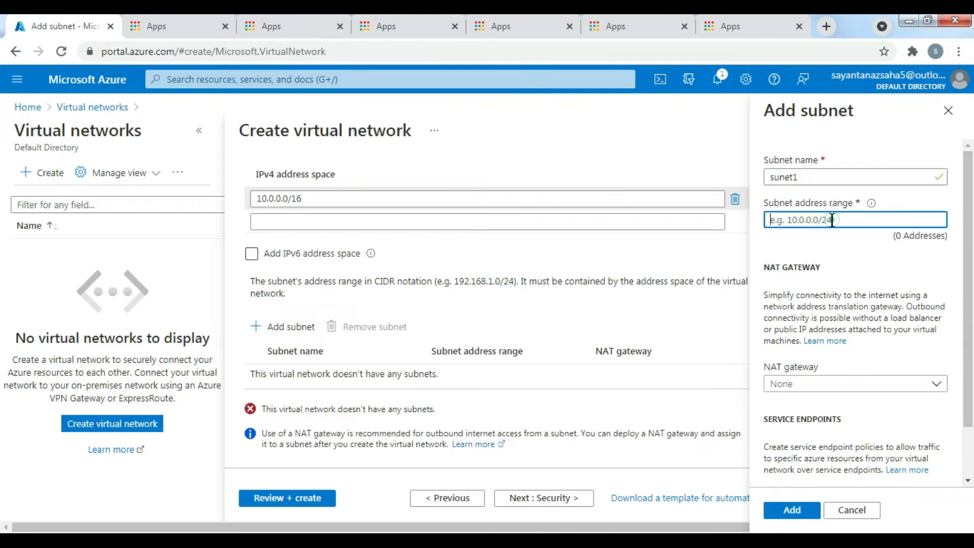
pyautogui.rightClick(825, 223)
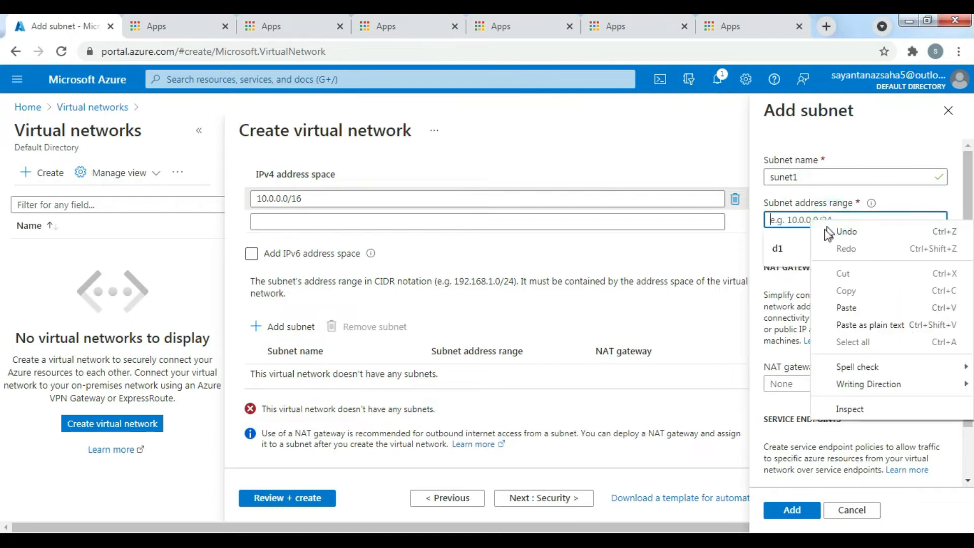
pyautogui.click(855, 307)
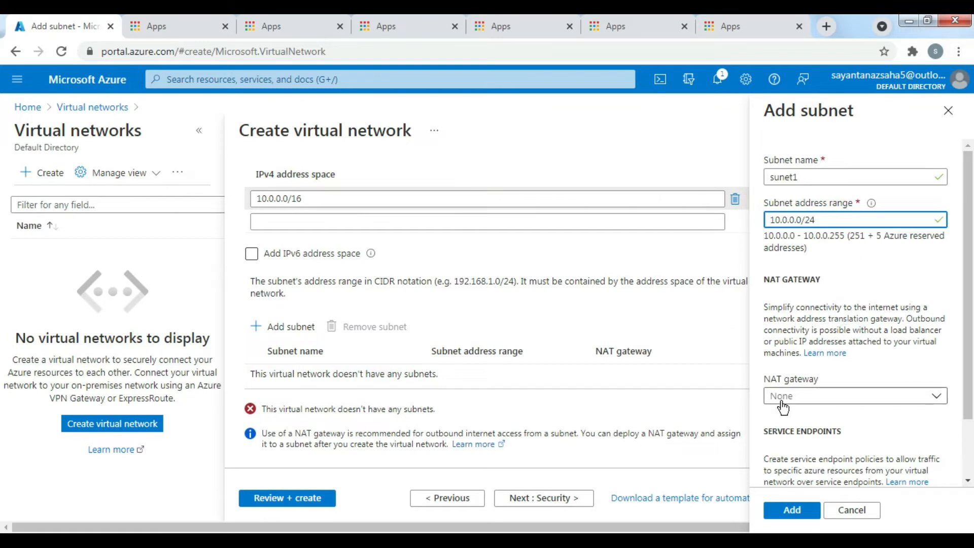
pyautogui.scroll(-3, 791, 401)
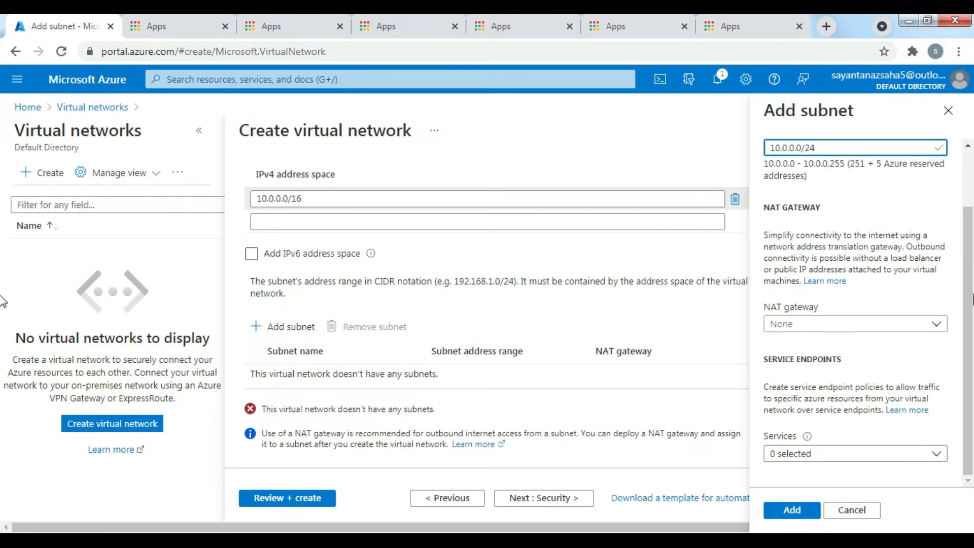
pyautogui.click(818, 512)
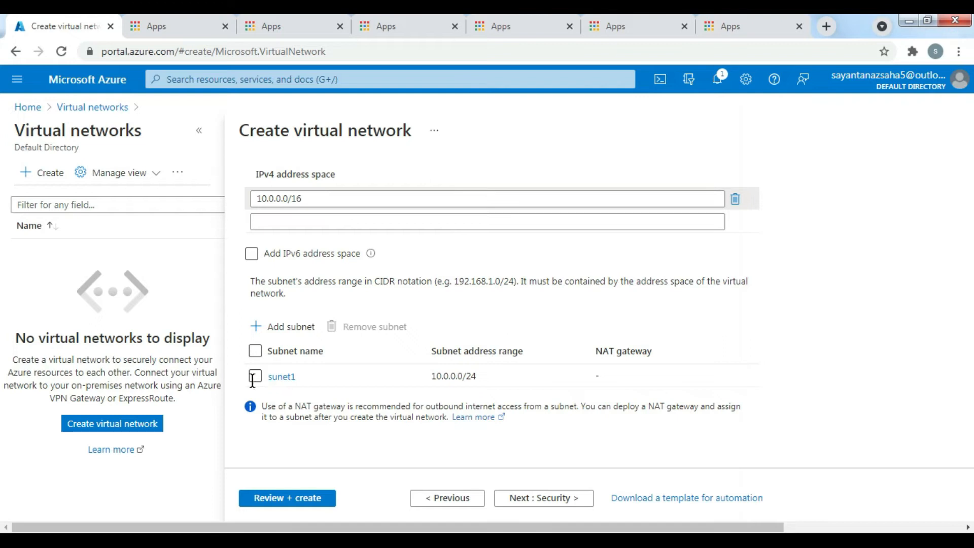
# Step: Select sunet1, keep the default security and tag settings, and validate and create the virtual network
pyautogui.click(254, 377)
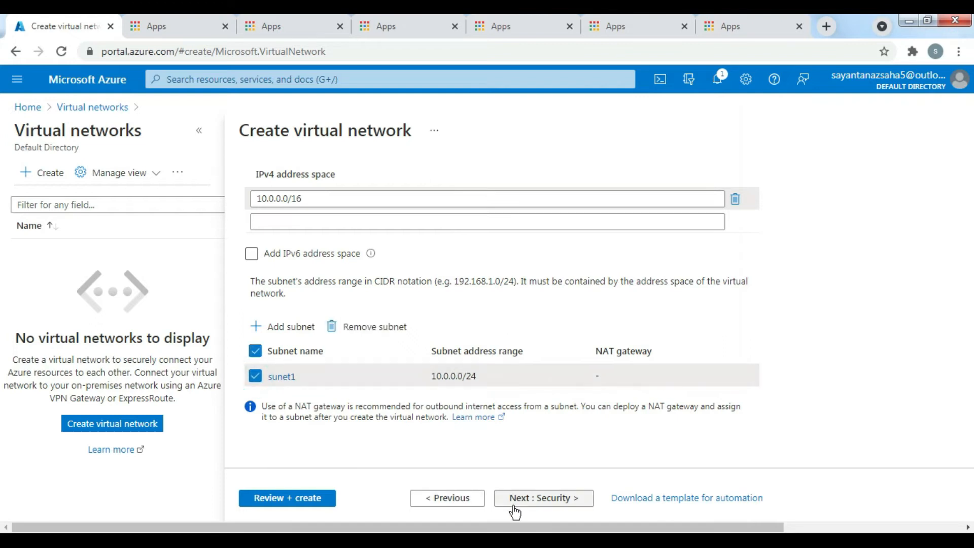
pyautogui.click(538, 498)
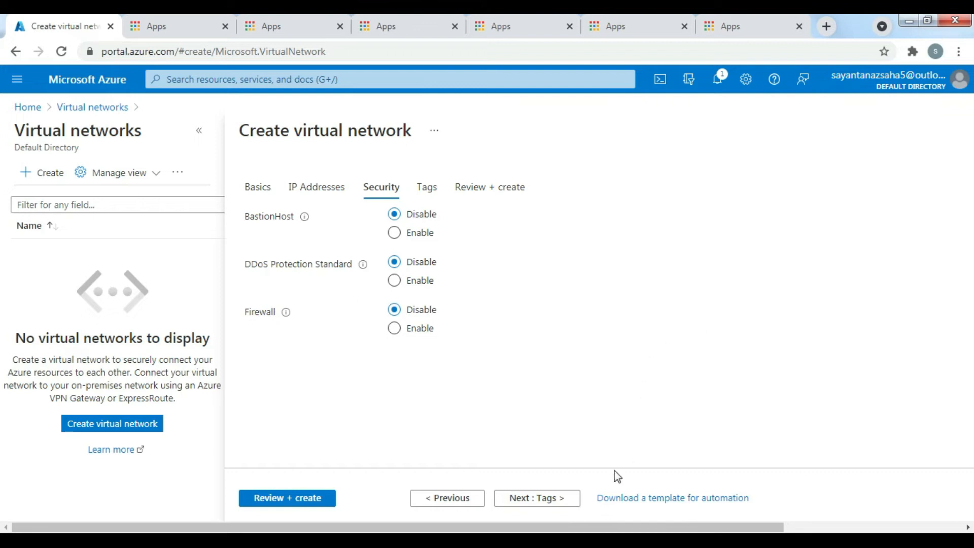
pyautogui.click(543, 500)
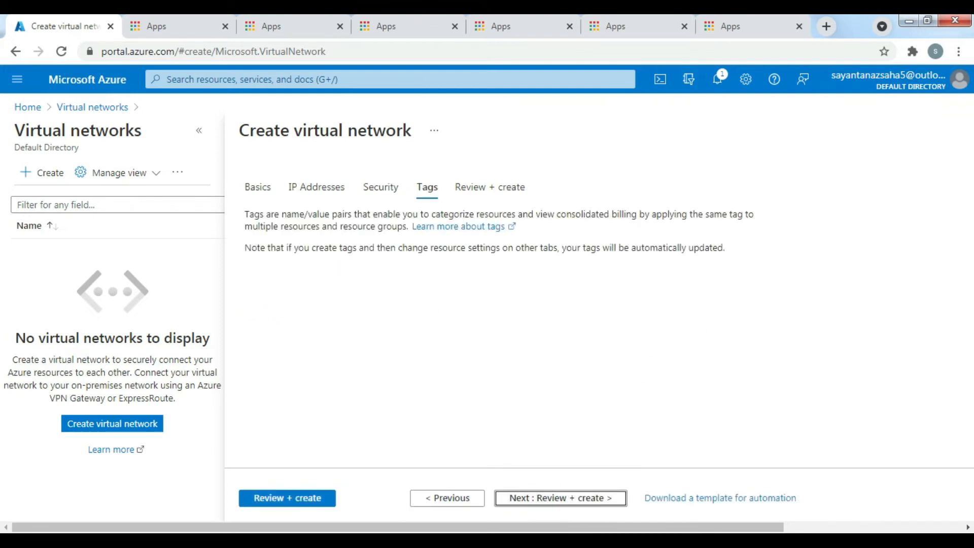
pyautogui.click(308, 501)
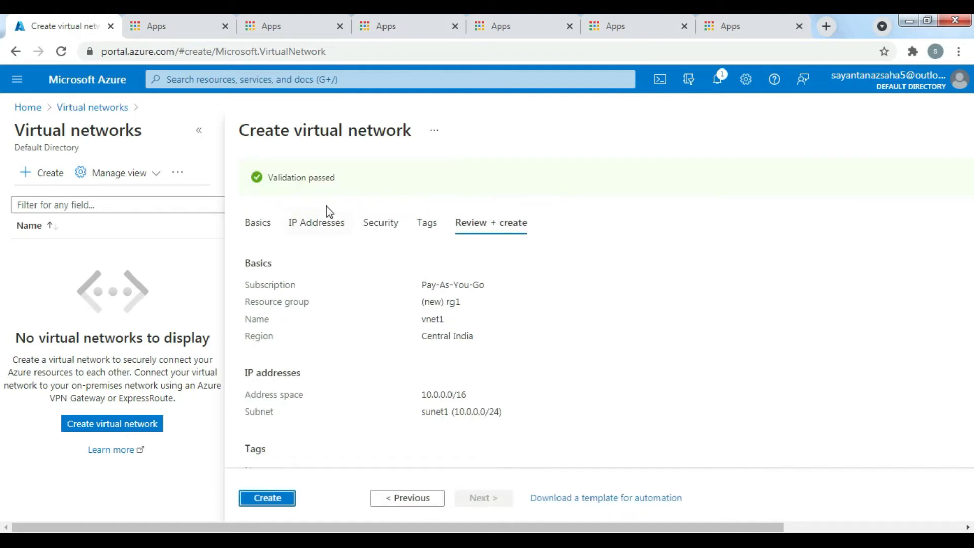
pyautogui.click(281, 500)
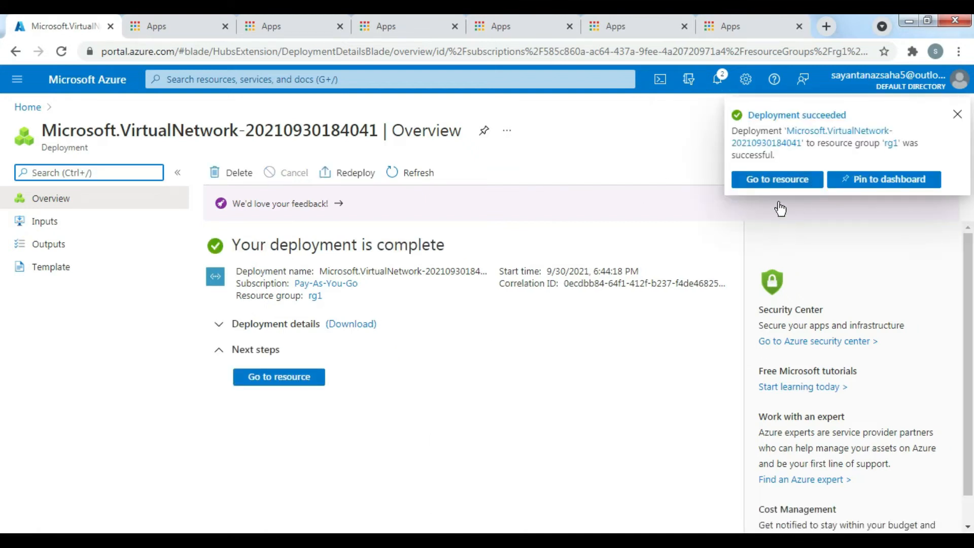
# Step: Go to the deployed vnet1 resource and view its address space settings
pyautogui.click(767, 180)
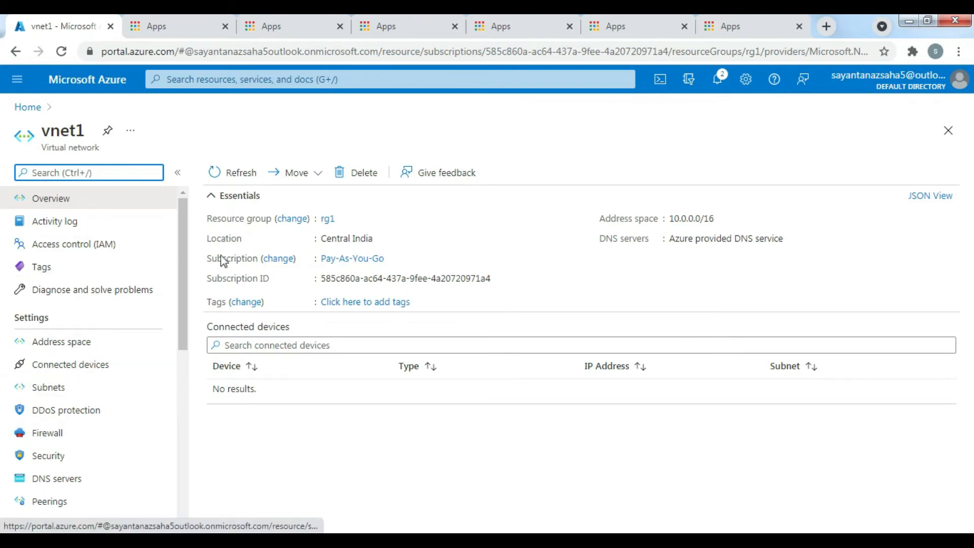
pyautogui.moveTo(182, 273); pyautogui.dragTo(175, 319)
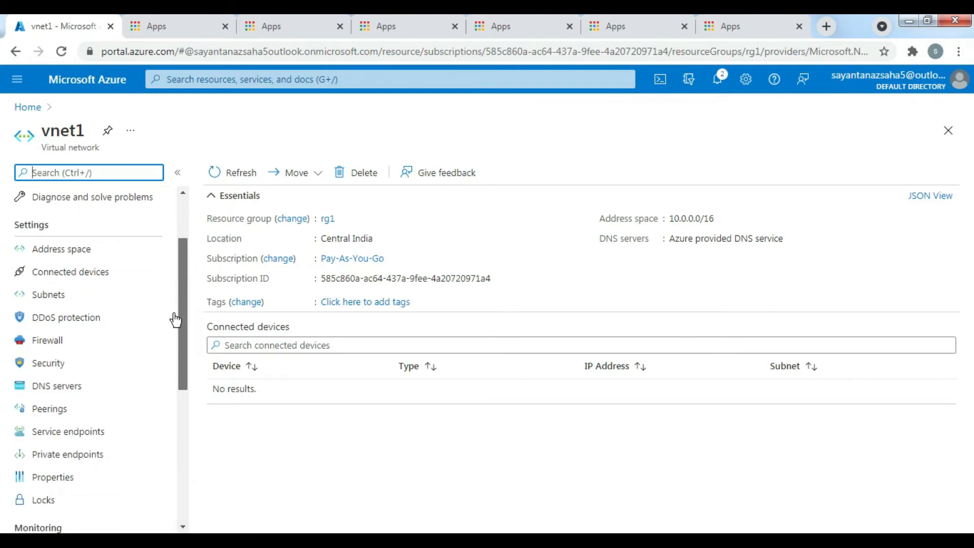
pyautogui.click(84, 249)
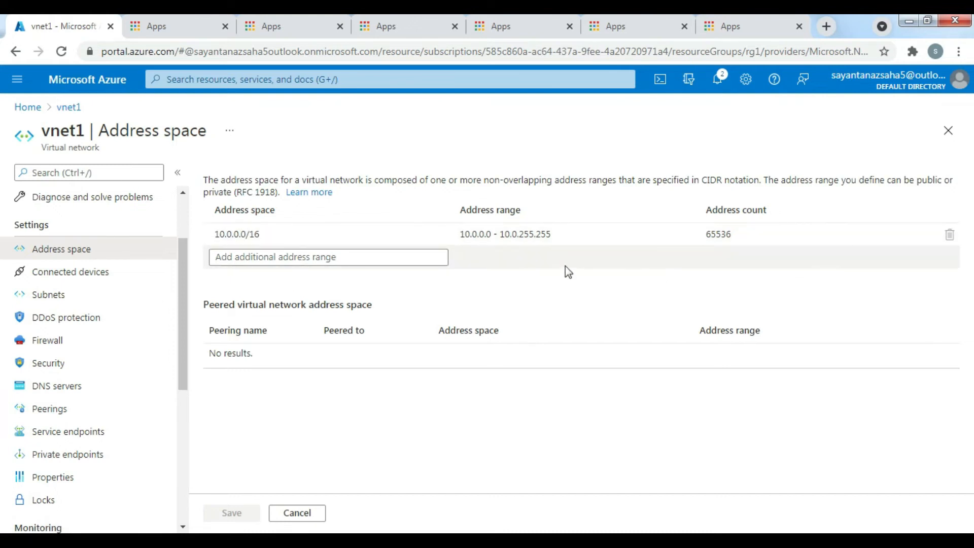
pyautogui.click(340, 258)
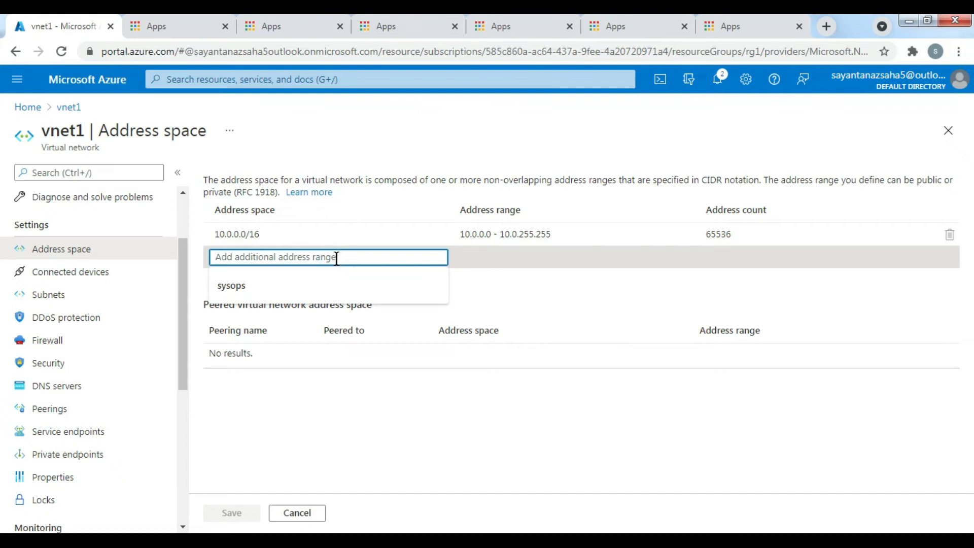
pyautogui.click(809, 282)
pyautogui.click(860, 239)
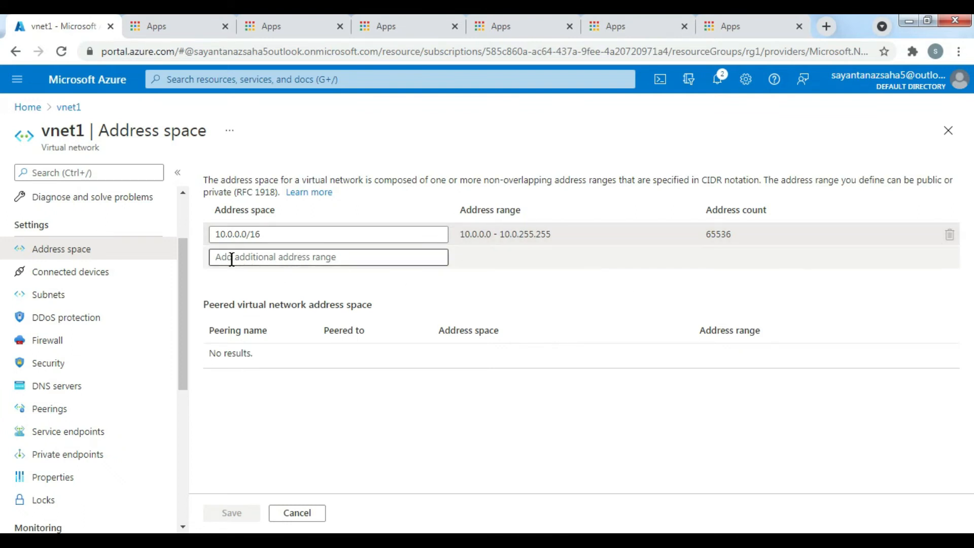
pyautogui.click(271, 257)
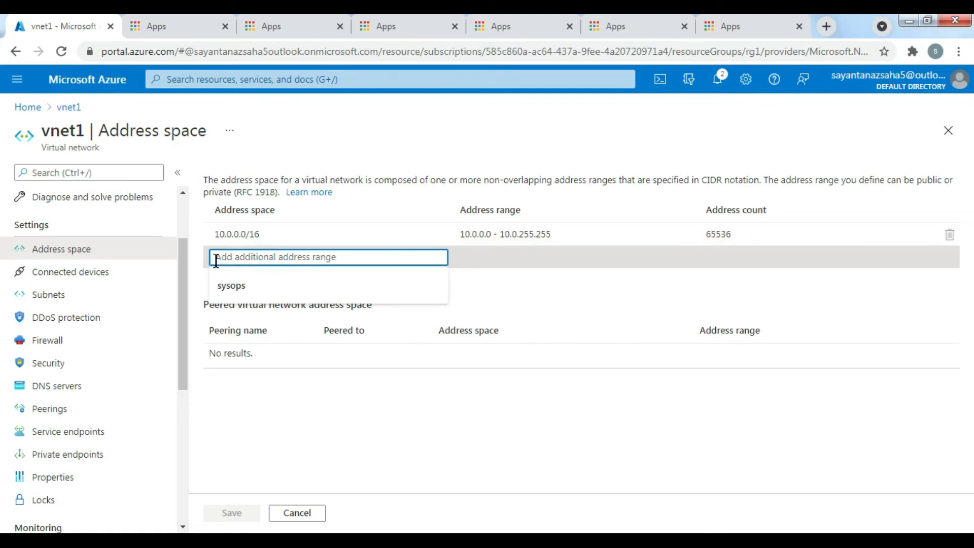
pyautogui.write('1')
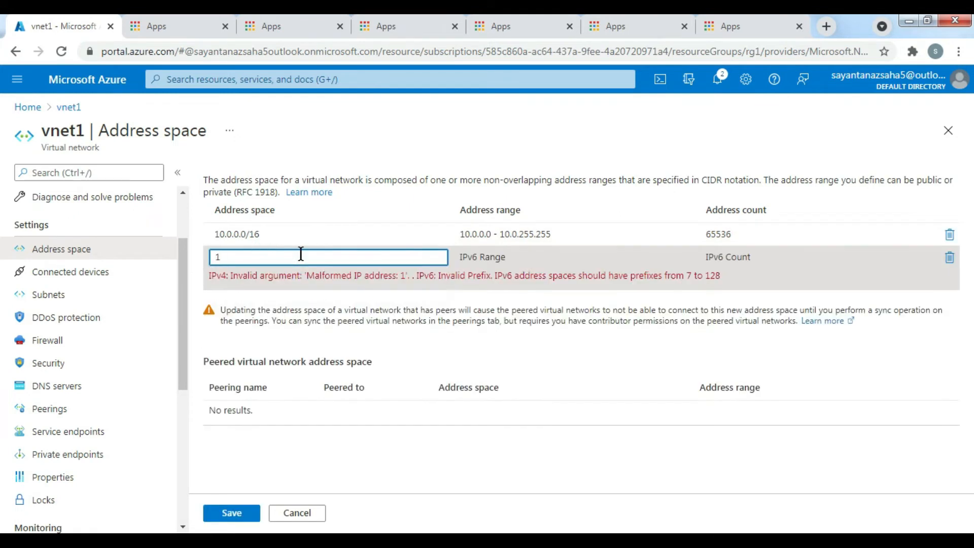
pyautogui.press('BackSpace')
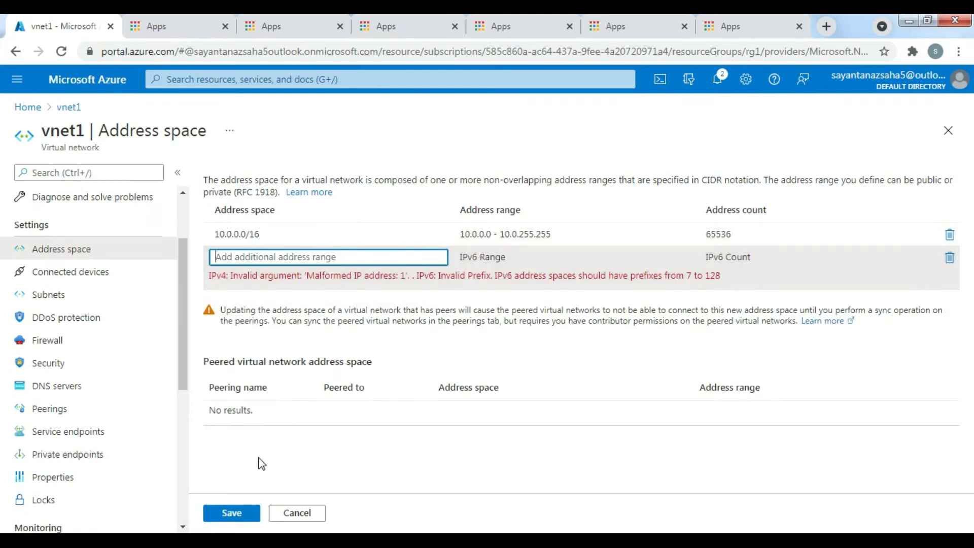
pyautogui.click(552, 338)
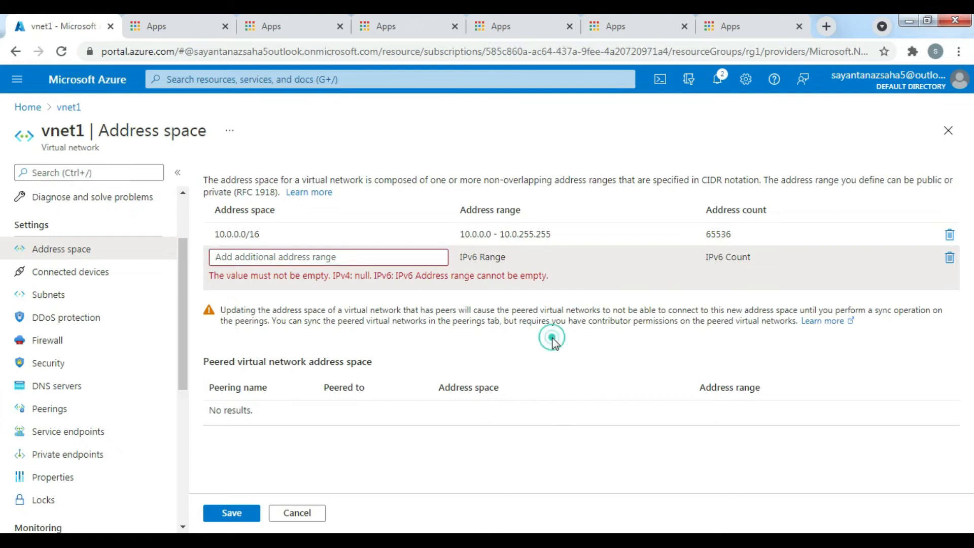
pyautogui.click(949, 257)
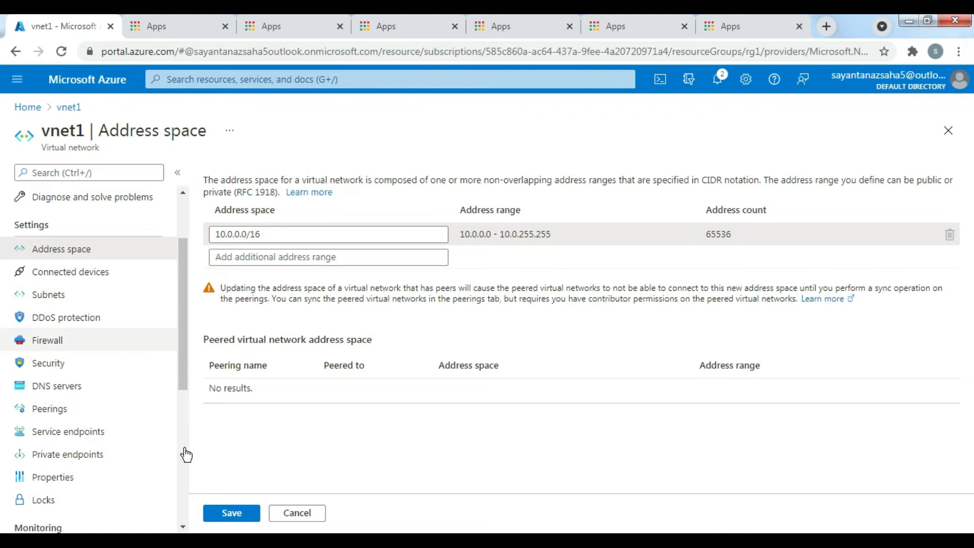
pyautogui.click(305, 513)
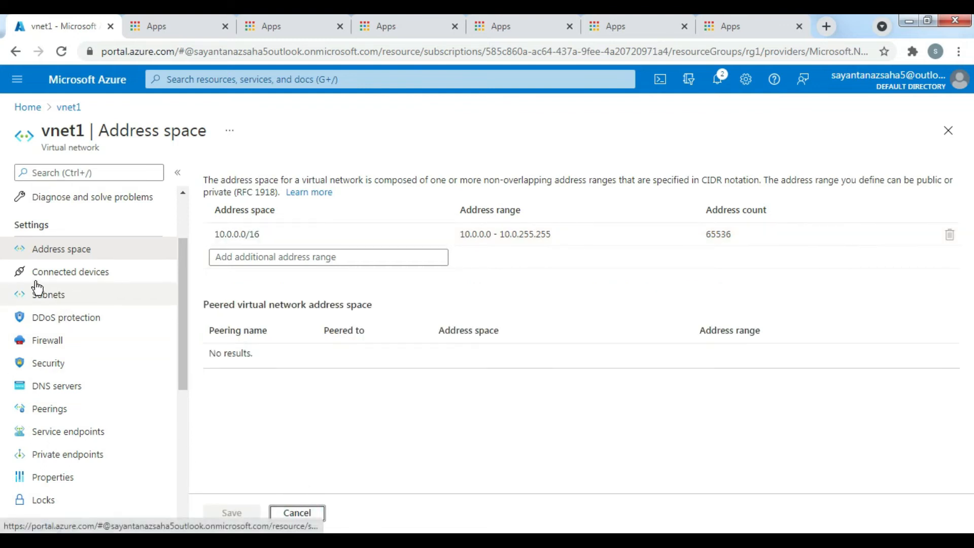
# Step: View vnet1's connected devices and its list of subnets
pyautogui.click(93, 276)
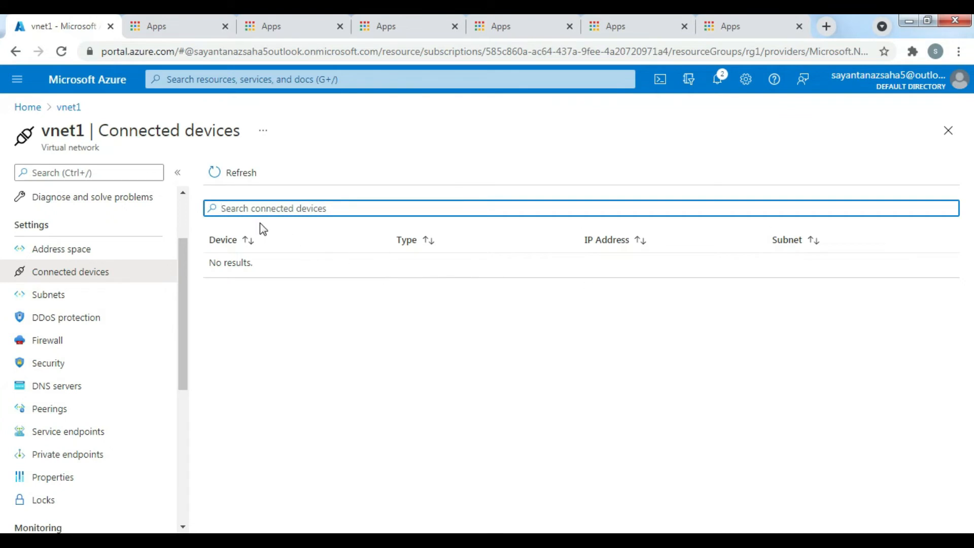
pyautogui.click(66, 305)
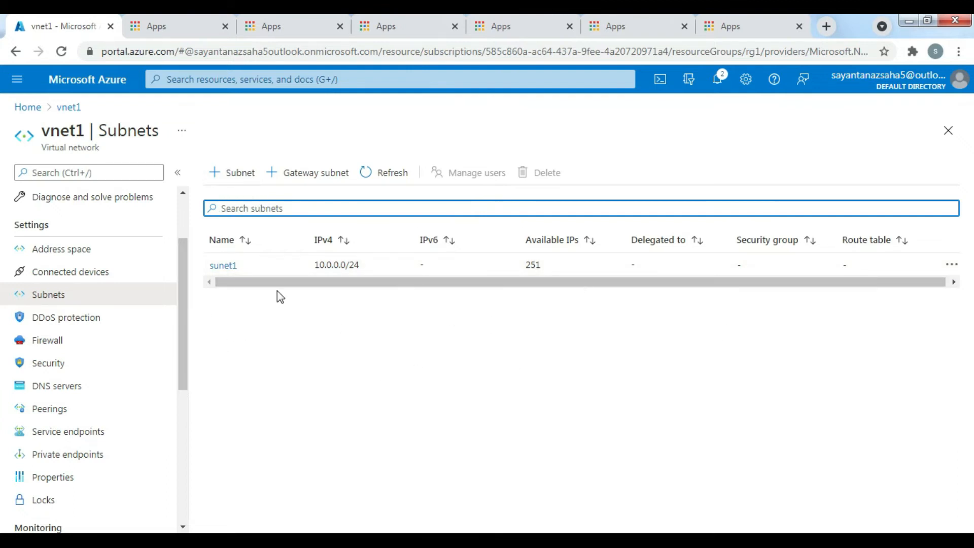
# Step: Inspect the proposed address range in the form for adding another subnet, and leave without saving
pyautogui.click(237, 175)
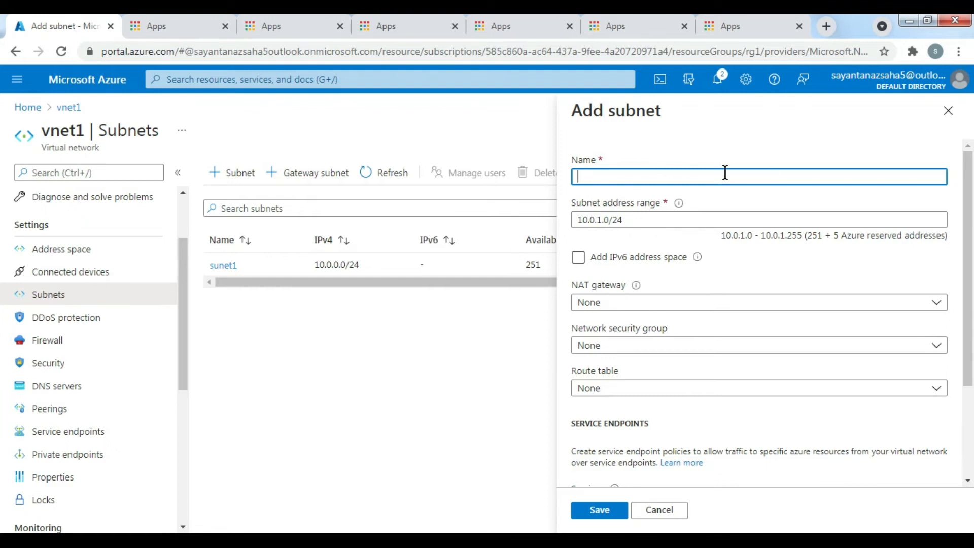
pyautogui.click(688, 219)
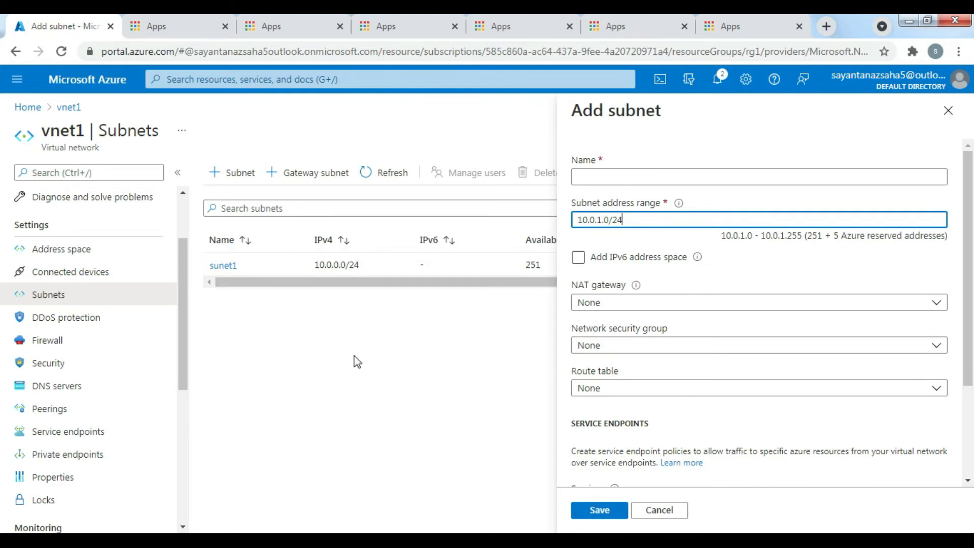
pyautogui.click(658, 510)
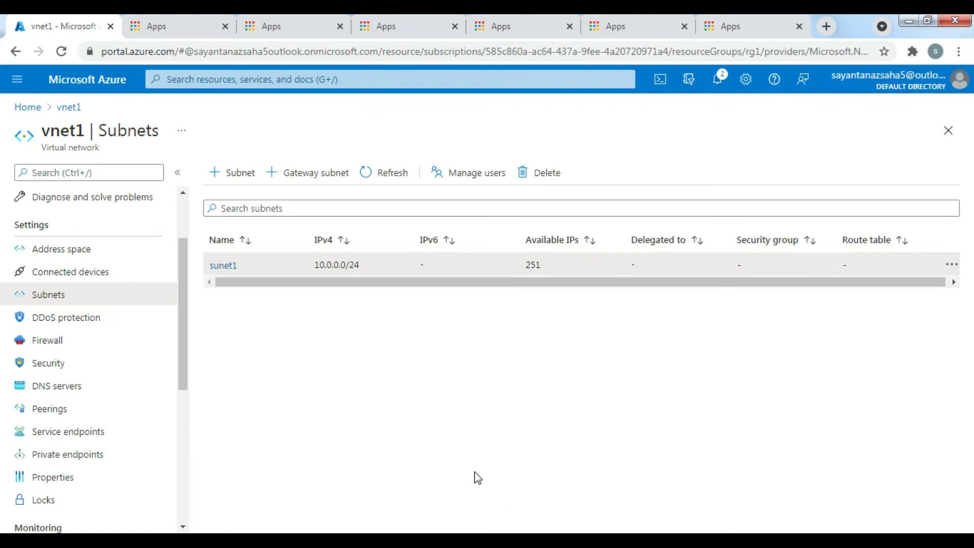
# Step: Switch to the Notepad notes and copy the text "Subnet- 10.0.0.0/24" to a new line below the DDos entry
pyautogui.click(461, 542)
pyautogui.click(373, 398)
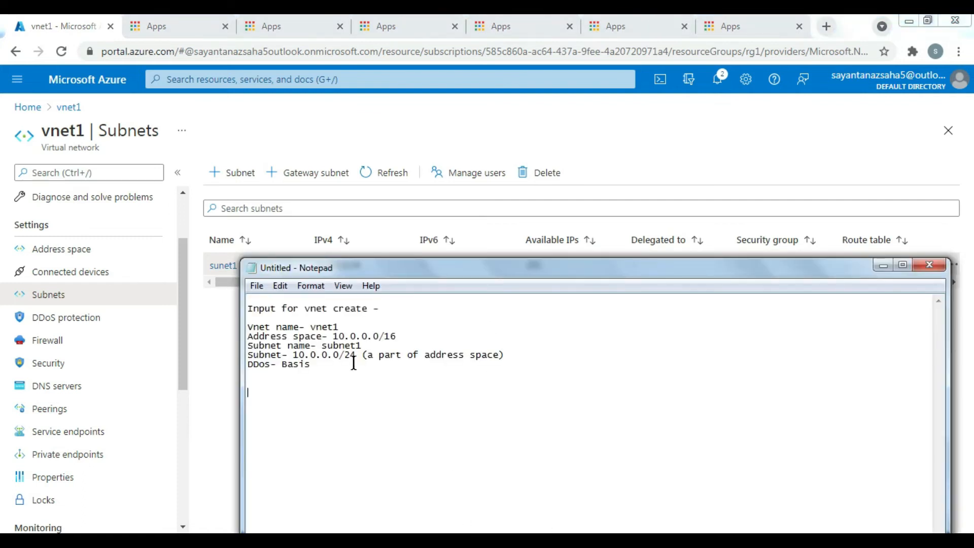
pyautogui.click(356, 354)
pyautogui.moveTo(356, 354); pyautogui.dragTo(248, 358)
pyautogui.rightClick(259, 355)
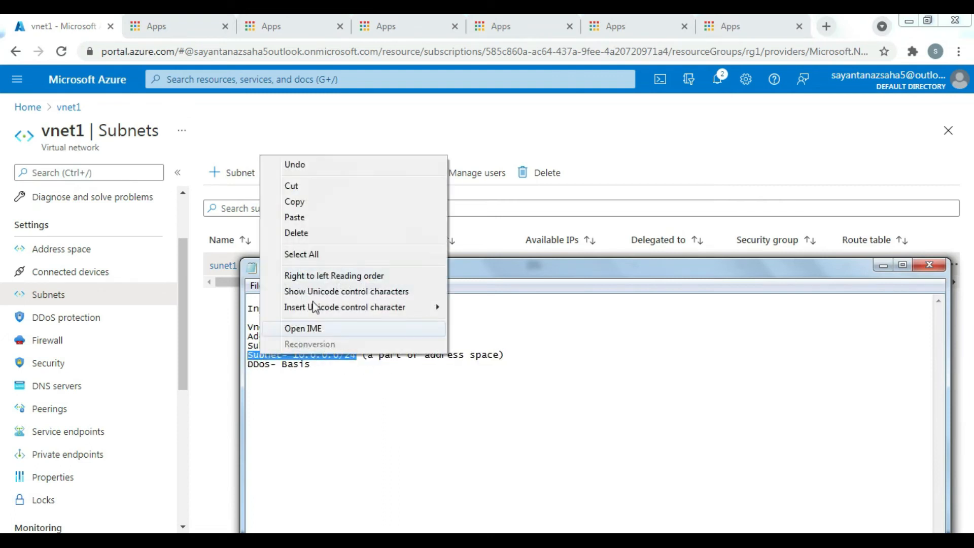
pyautogui.click(264, 204)
pyautogui.click(267, 395)
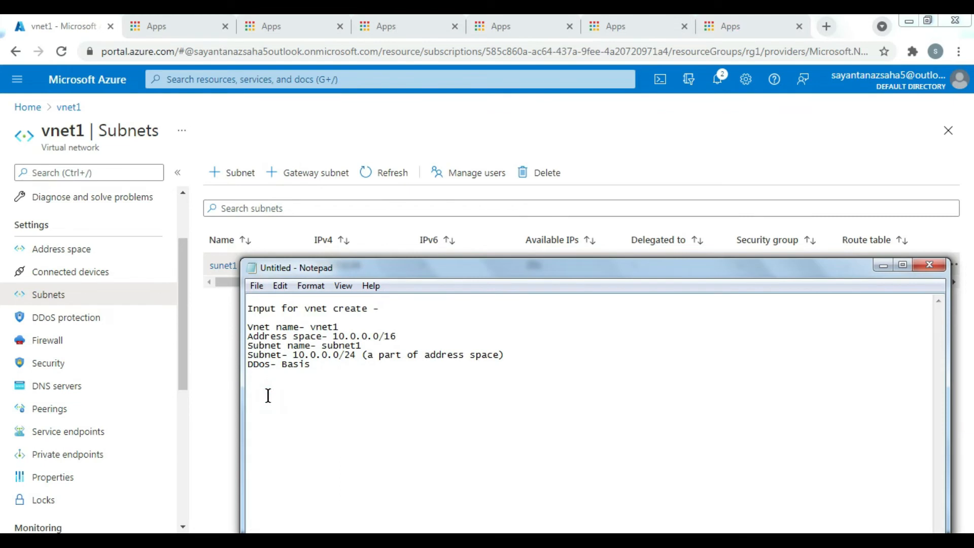
pyautogui.hotkey('ctrl', 'v')
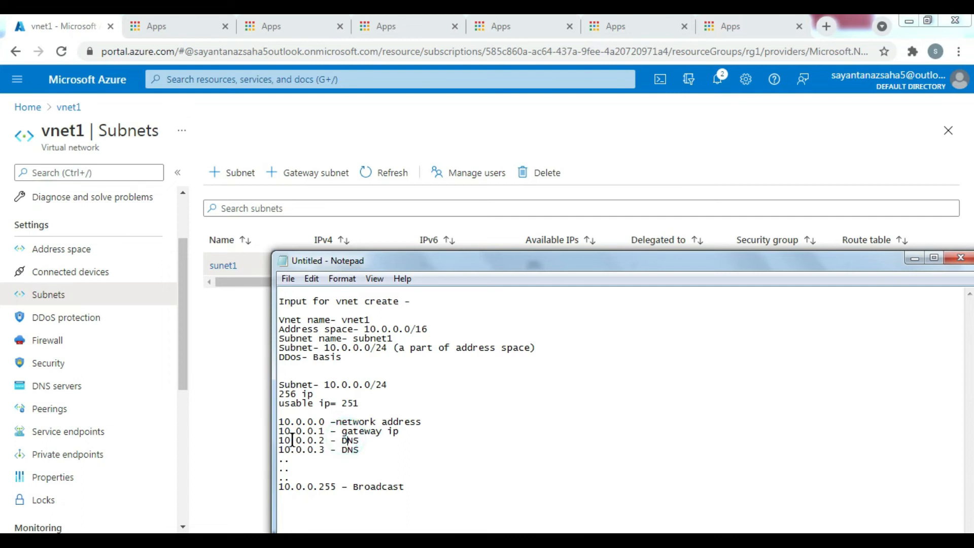
# Step: Go through the gateway, DNS and broadcast addresses in the notes, moving the Notepad window clear of the subnet list
pyautogui.moveTo(400, 430); pyautogui.dragTo(319, 431)
pyautogui.click(317, 459)
pyautogui.moveTo(383, 455); pyautogui.dragTo(277, 443)
pyautogui.click(352, 451)
pyautogui.moveTo(282, 462); pyautogui.dragTo(290, 477)
pyautogui.moveTo(474, 253); pyautogui.dragTo(480, 288)
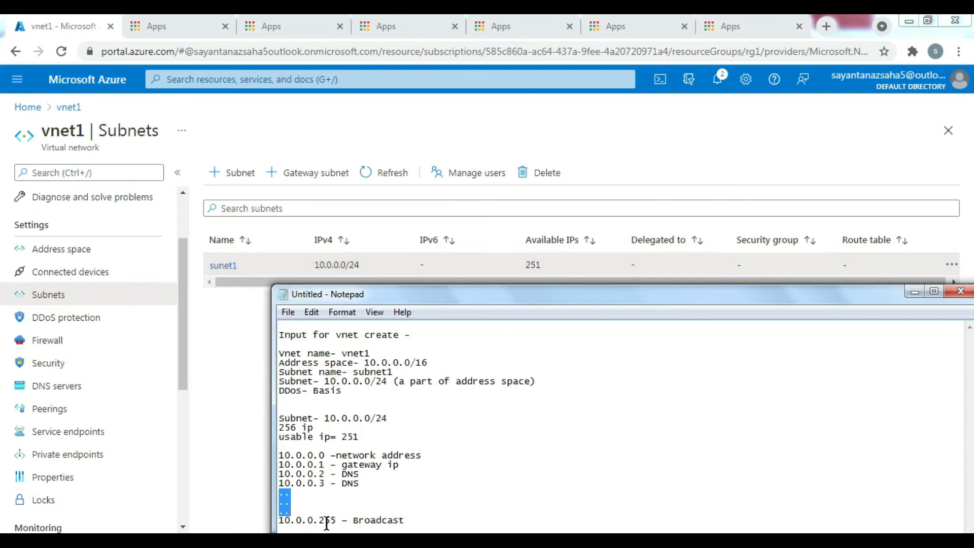
pyautogui.click(378, 520)
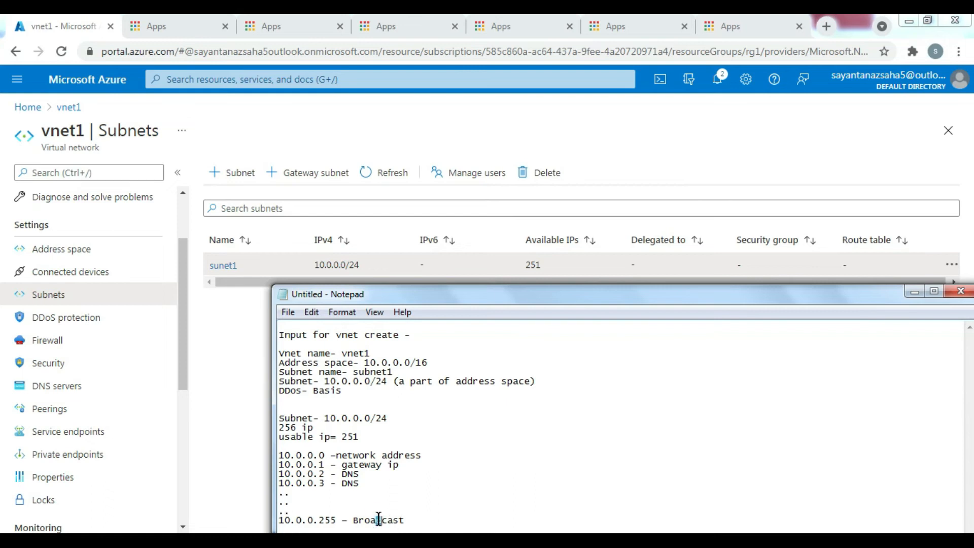
pyautogui.doubleClick(368, 520)
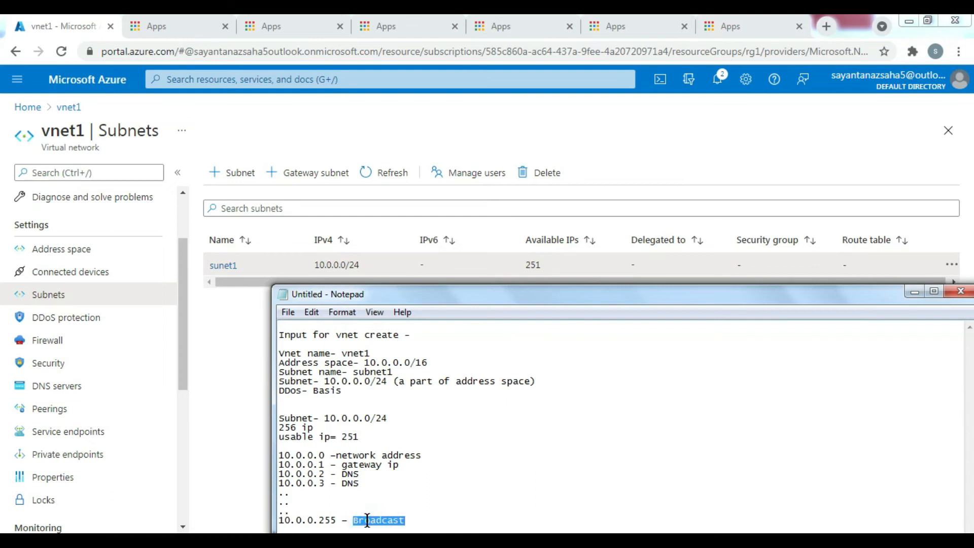
pyautogui.moveTo(515, 295); pyautogui.dragTo(370, 298)
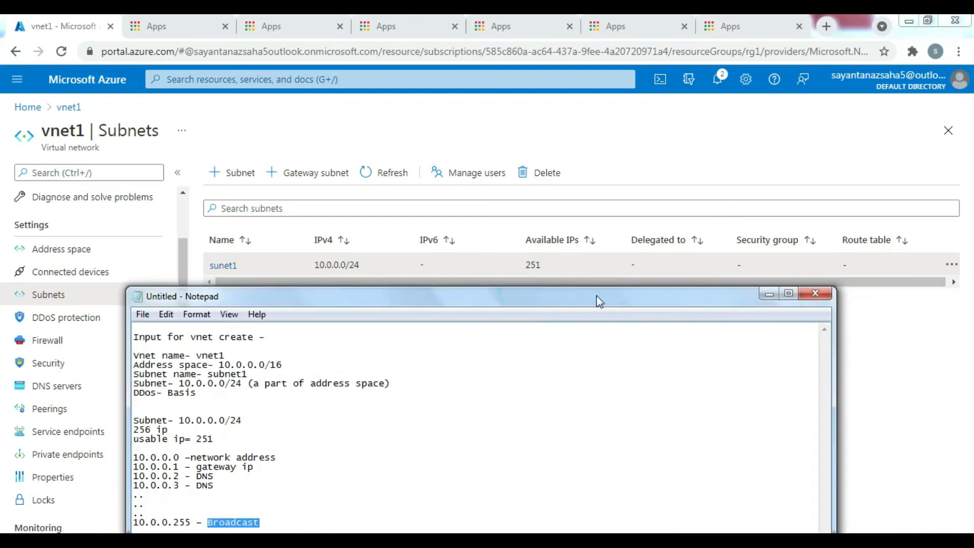
# Step: Minimize the Notepad notes, return to the vnet1 overview and view the list of virtual networks
pyautogui.click(768, 294)
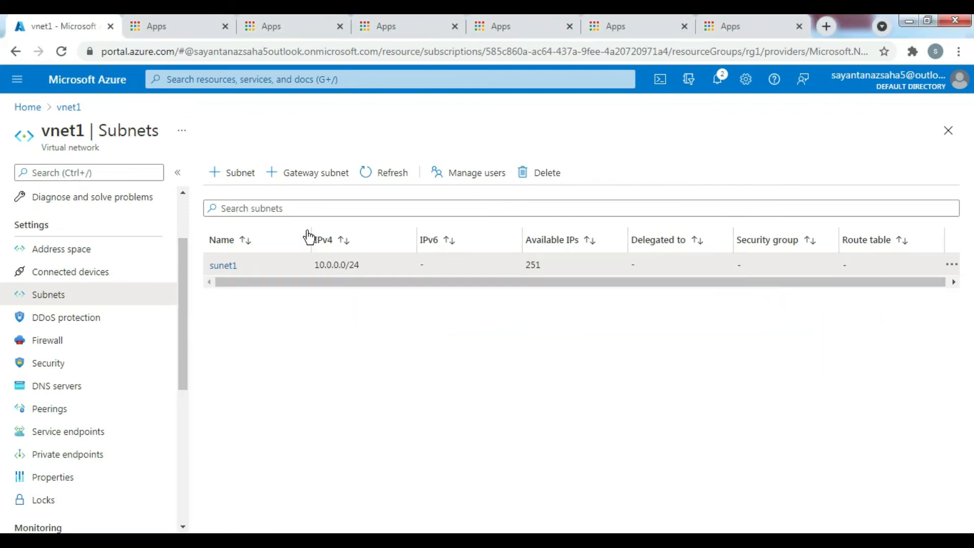
pyautogui.click(67, 107)
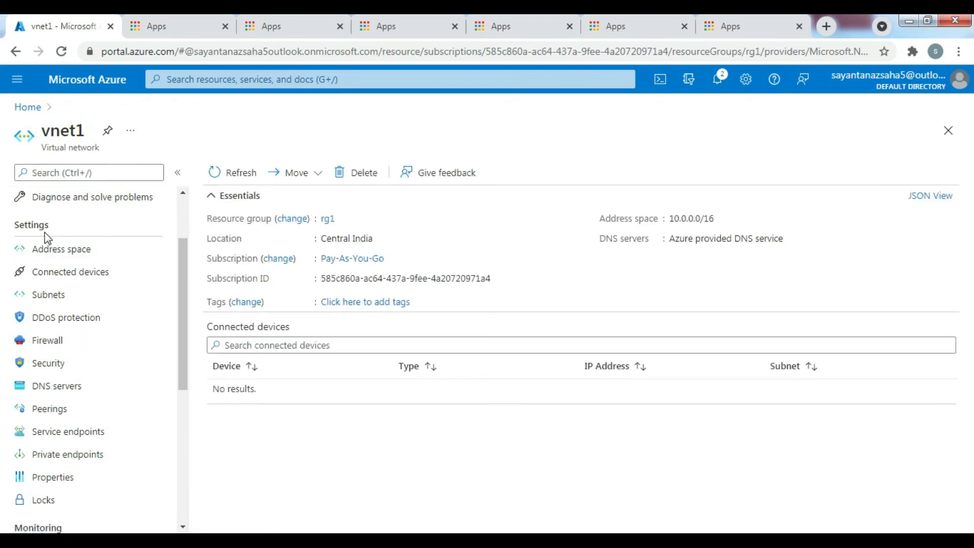
pyautogui.click(28, 107)
pyautogui.click(209, 170)
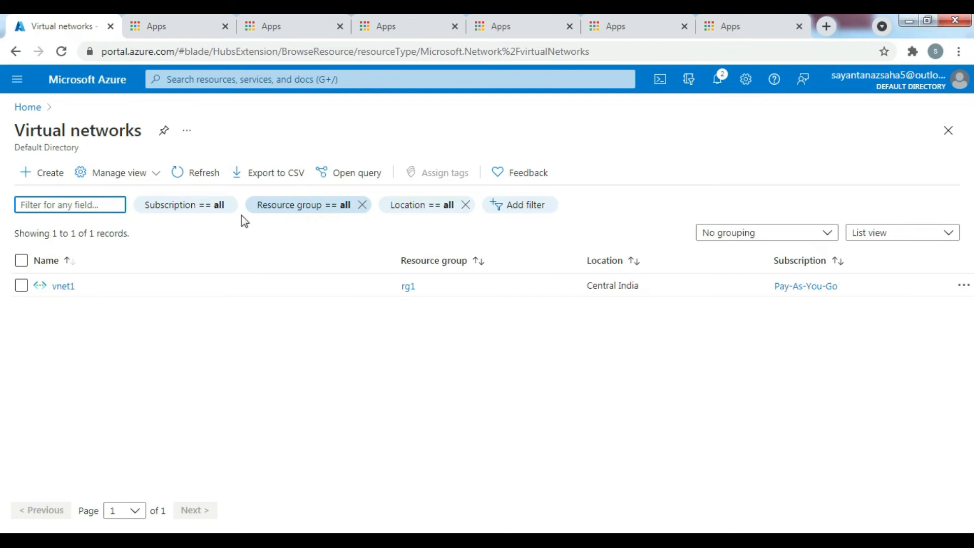
# Step: Go to the virtual machines service and start creating a new virtual machine
pyautogui.click(28, 112)
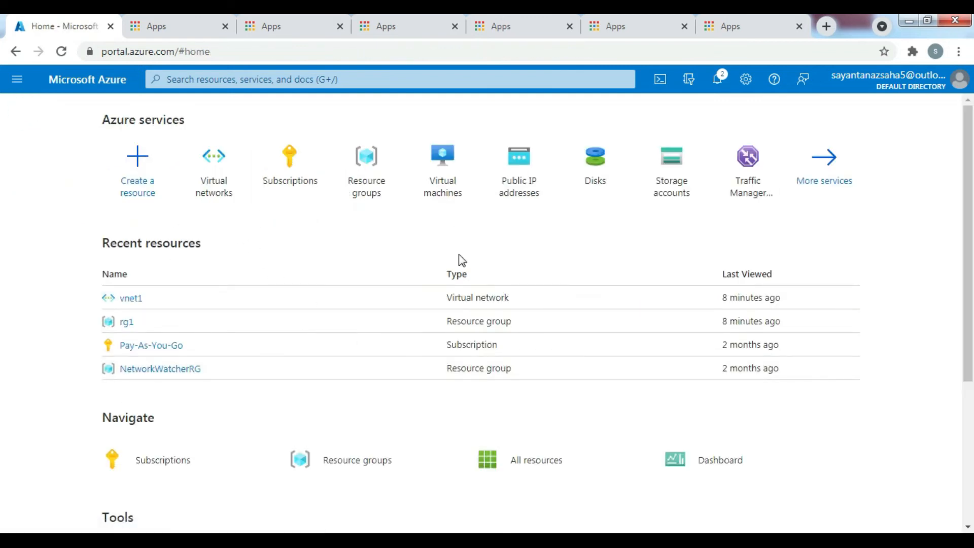
pyautogui.click(438, 171)
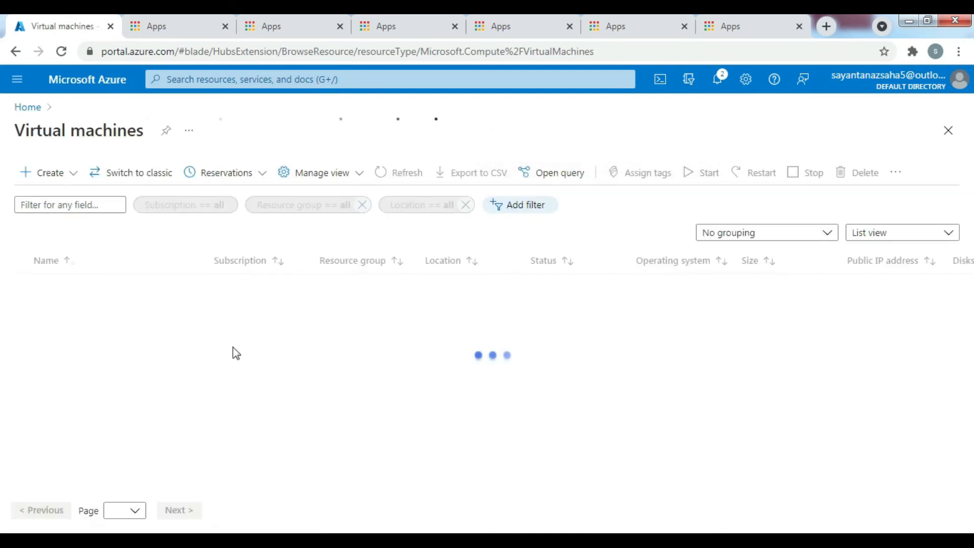
pyautogui.click(38, 175)
pyautogui.click(58, 197)
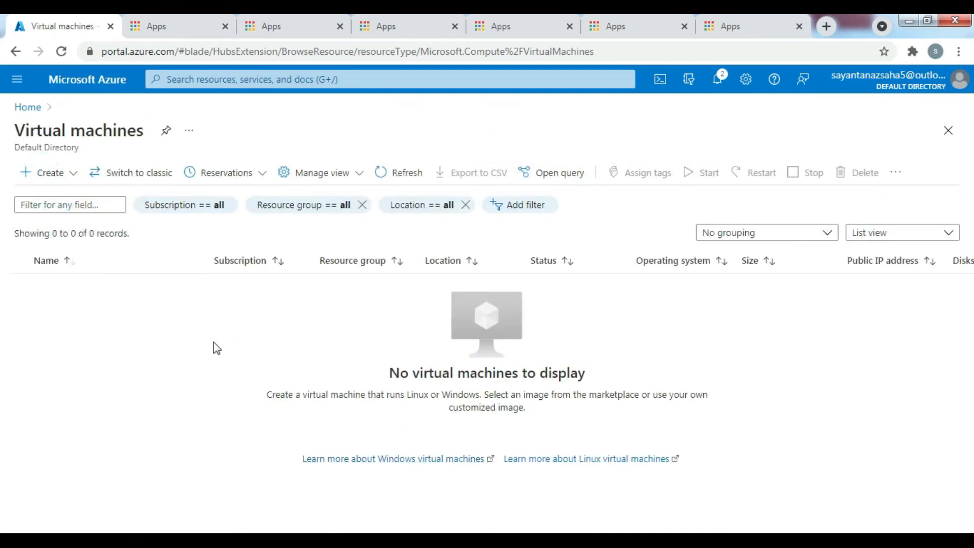
pyautogui.click(73, 178)
pyautogui.click(62, 196)
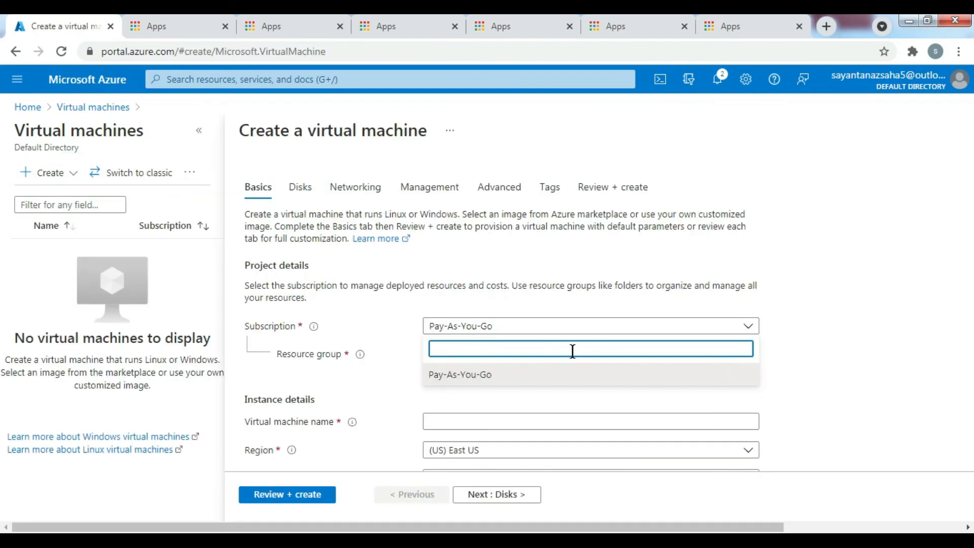
# Step: Select the Pay-As-You-Go subscription and the existing resource group rg1 for the virtual machine
pyautogui.click(486, 376)
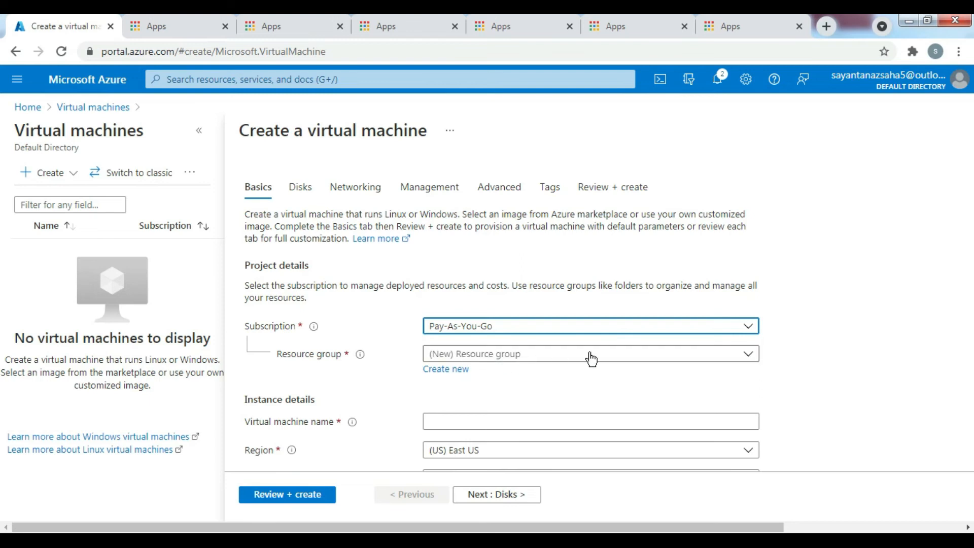
pyautogui.click(571, 354)
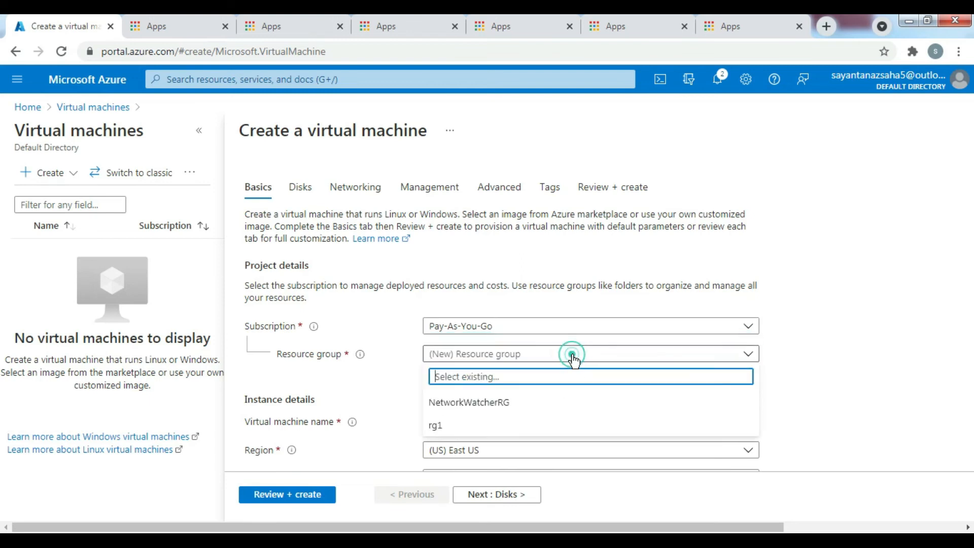
pyautogui.click(438, 431)
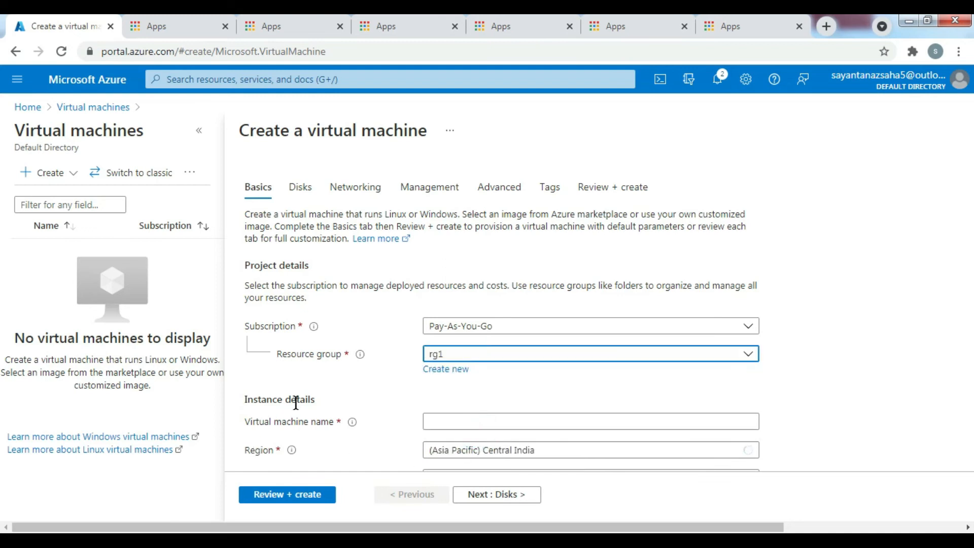
# Step: Name the virtual machine vm1, choose no infrastructure redundancy, and select the Windows Server 2019 Datacenter - Gen1 image
pyautogui.scroll(-4, 296, 402)
pyautogui.click(496, 209)
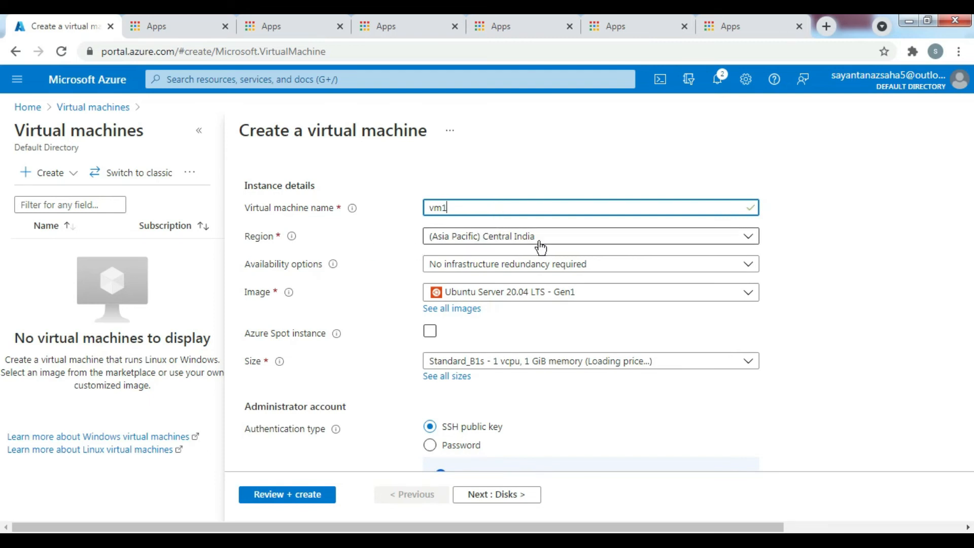
pyautogui.click(509, 268)
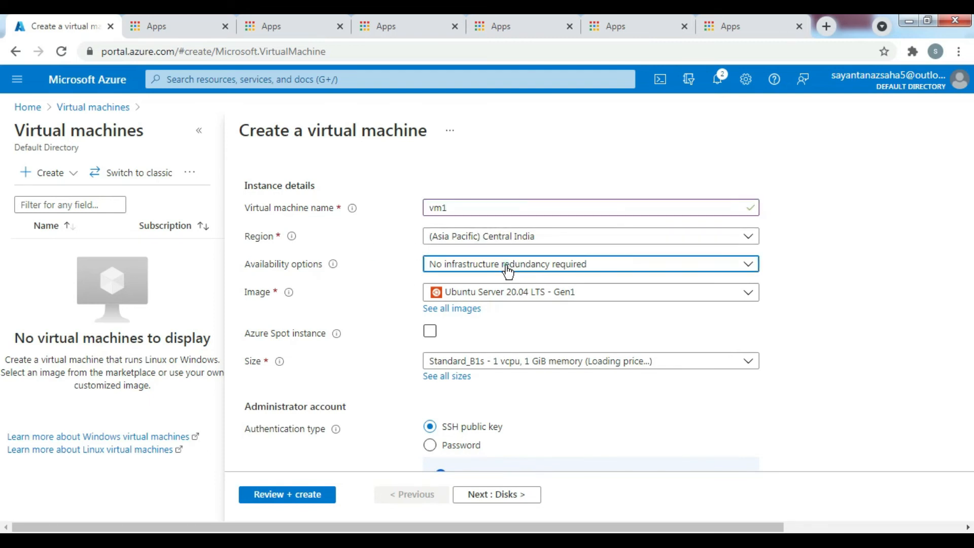
pyautogui.click(511, 285)
pyautogui.click(613, 292)
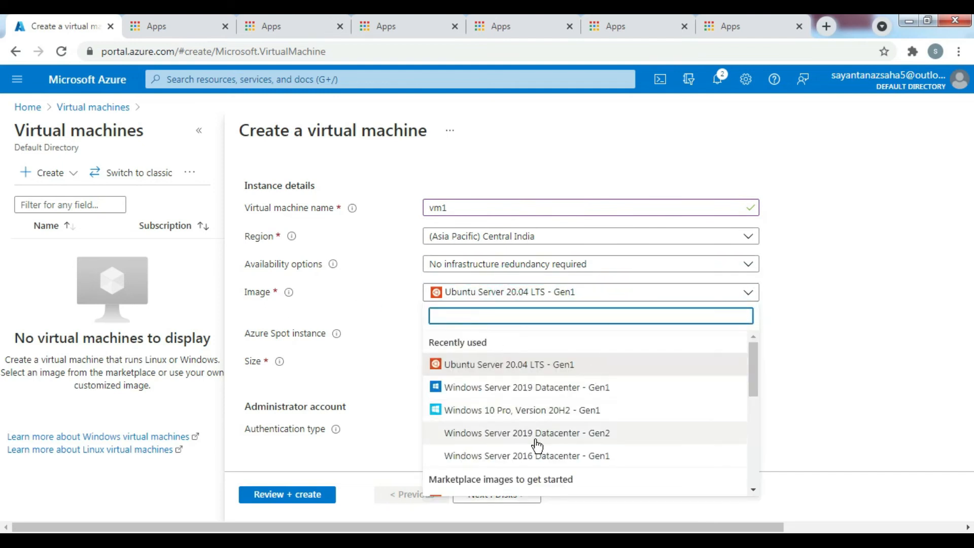
pyautogui.click(538, 388)
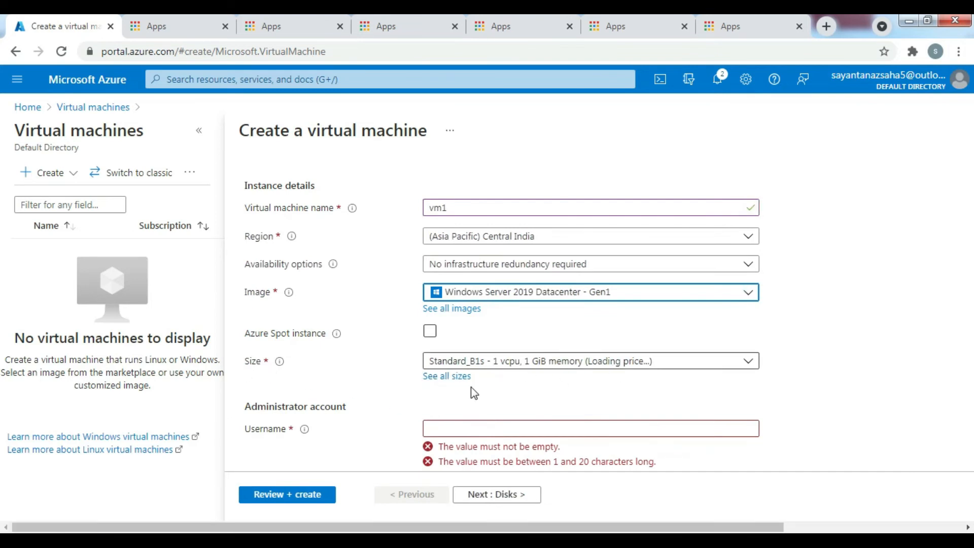
# Step: Set the administrator username to sysops and fill in the account password and its confirmation
pyautogui.scroll(-3, 447, 400)
pyautogui.click(464, 285)
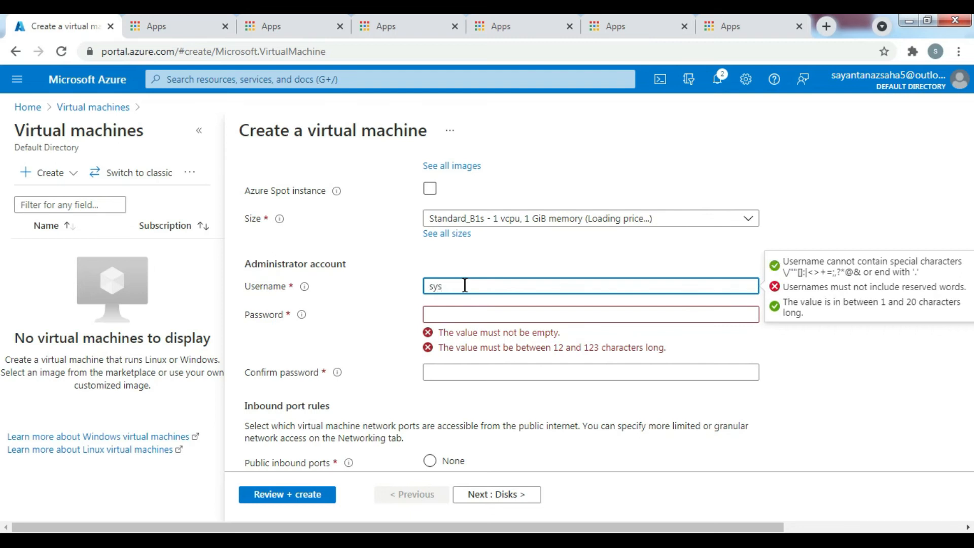
pyautogui.press('Tab')
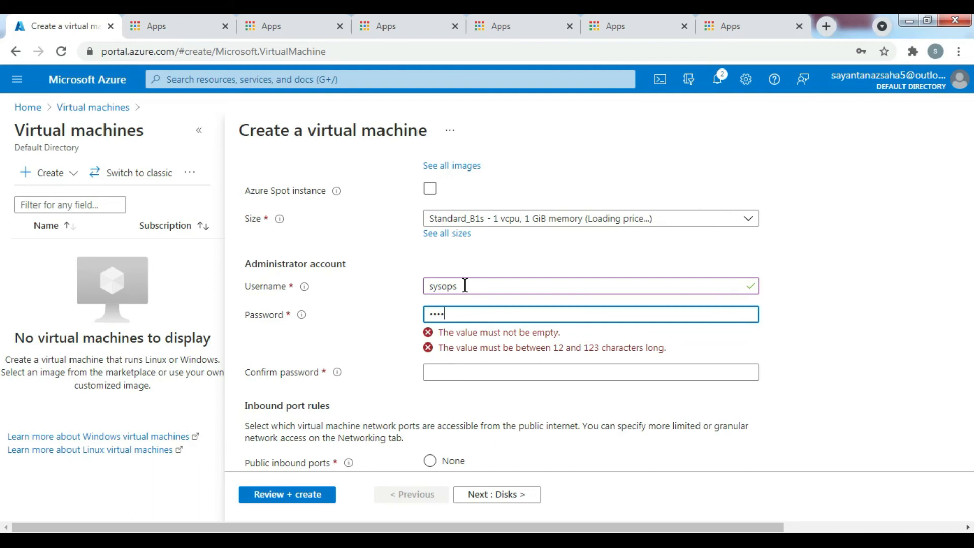
pyautogui.press('Tab')
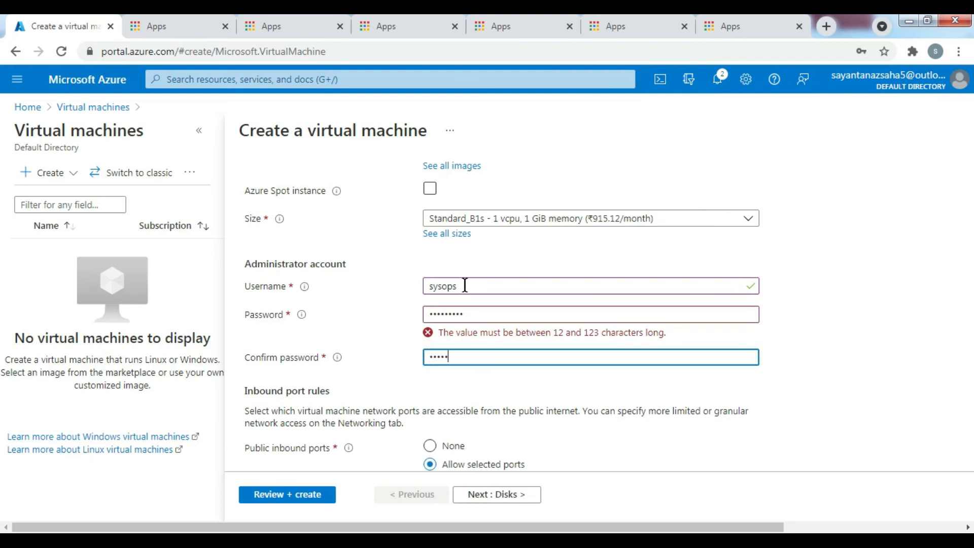
# Step: Lengthen the administrator password and re-enter it in the confirmation field
pyautogui.click(471, 314)
pyautogui.press('BackSpace')
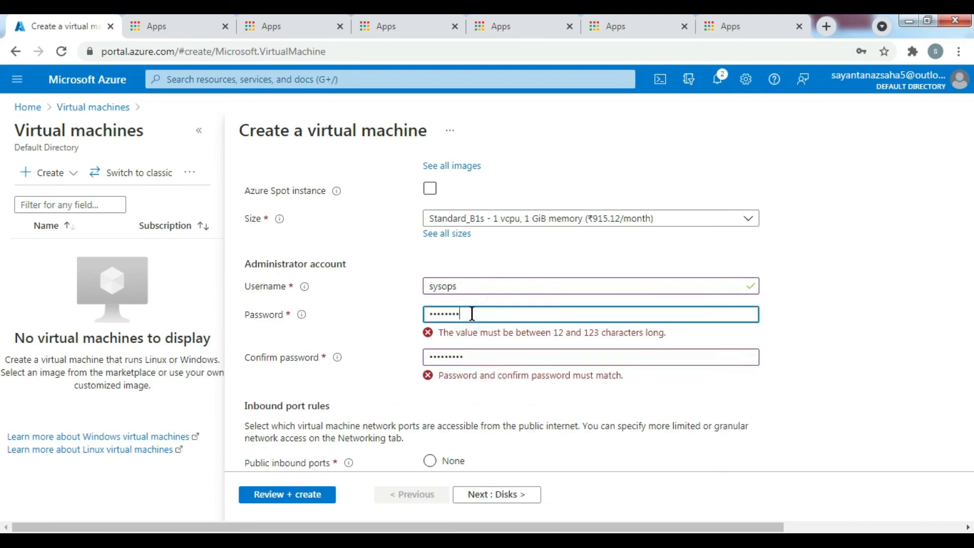
pyautogui.write('1')
pyautogui.press('Tab')
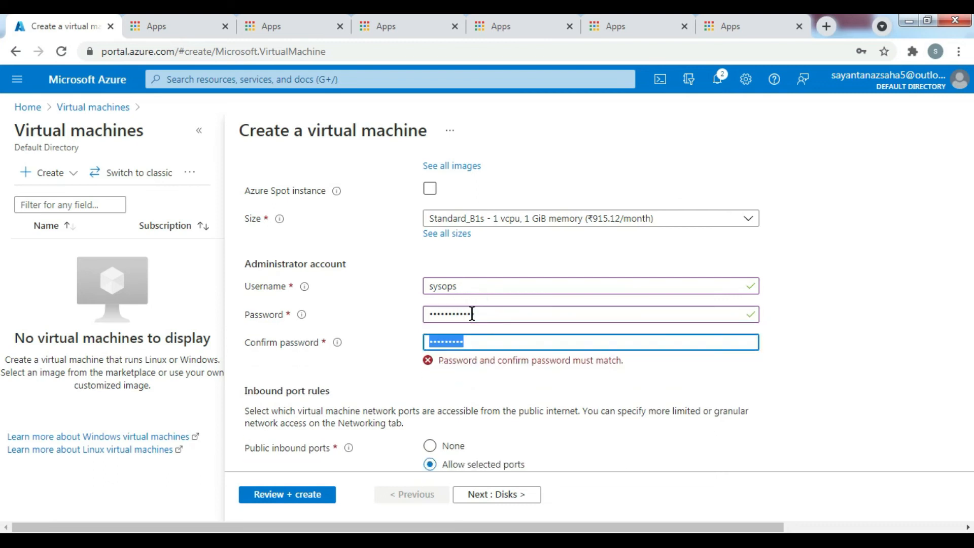
pyautogui.click(478, 337)
pyautogui.click(477, 339)
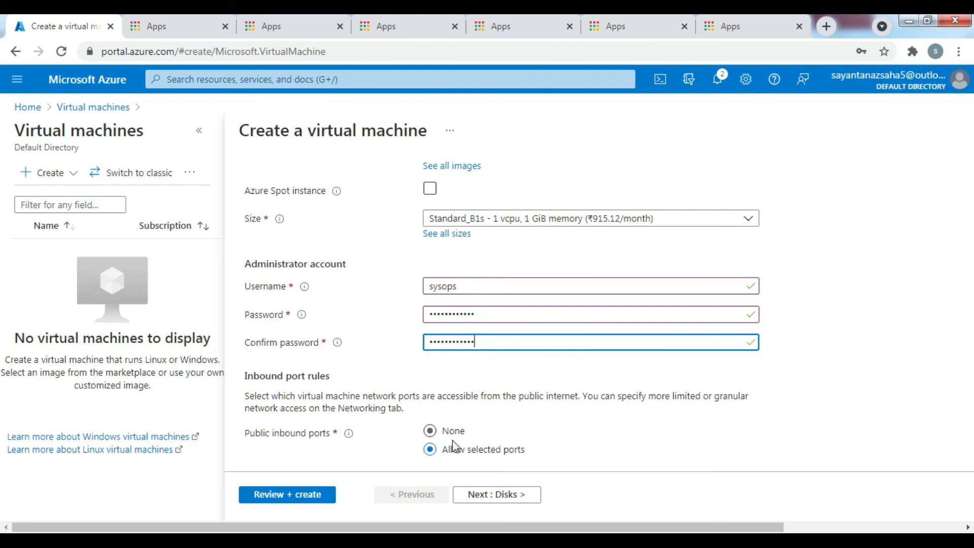
# Step: Review the inbound port rules and the existing Windows Server license option, leaving that option unselected
pyautogui.scroll(-3, 304, 409)
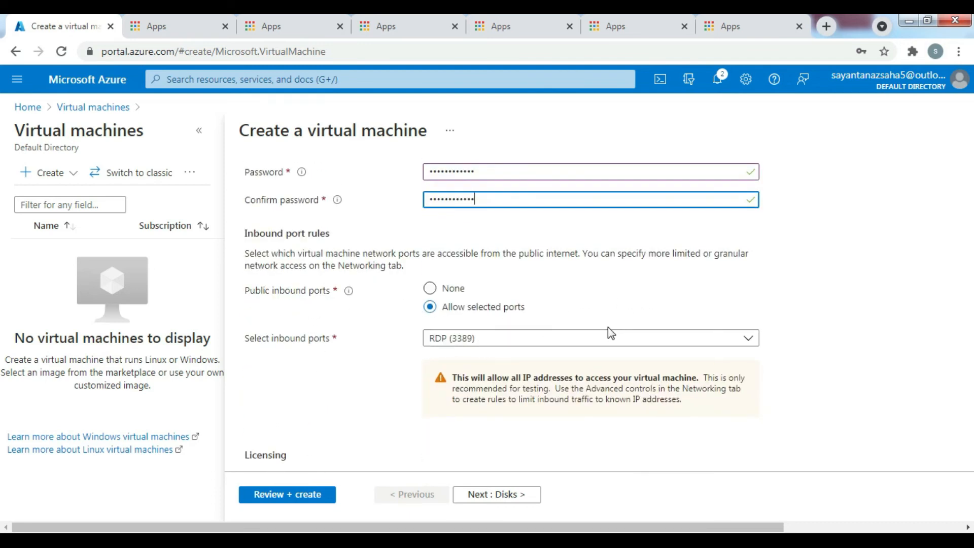
pyautogui.scroll(-1, 384, 412)
pyautogui.scroll(-2, 383, 412)
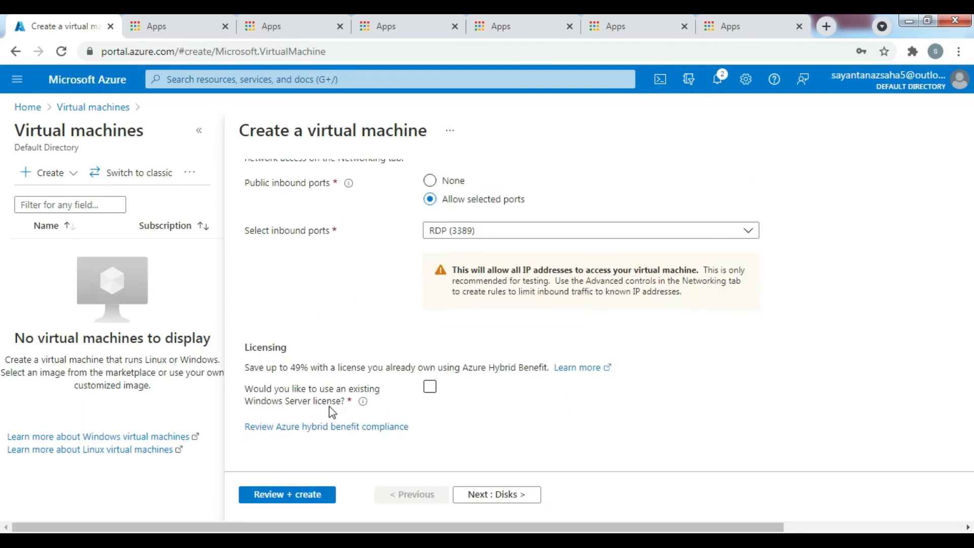
pyautogui.click(429, 389)
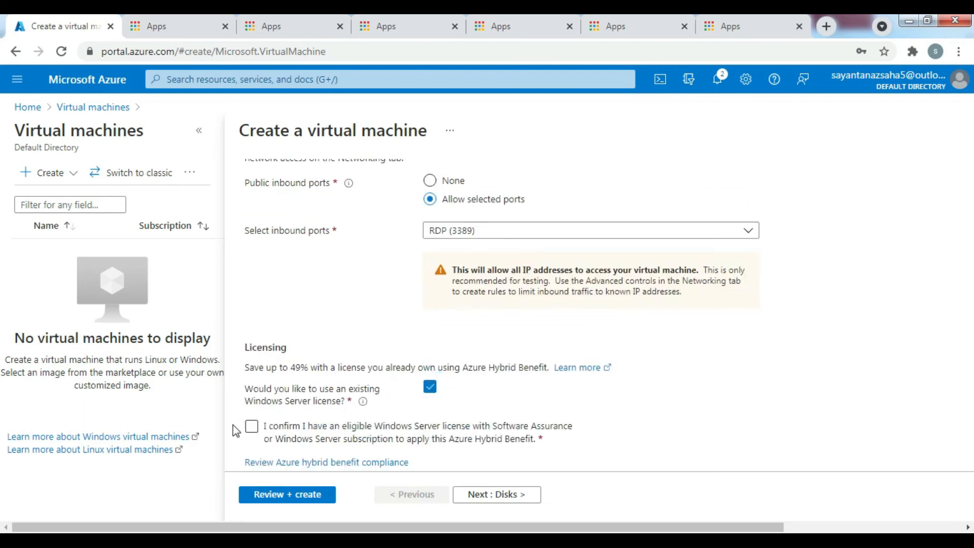
pyautogui.click(429, 384)
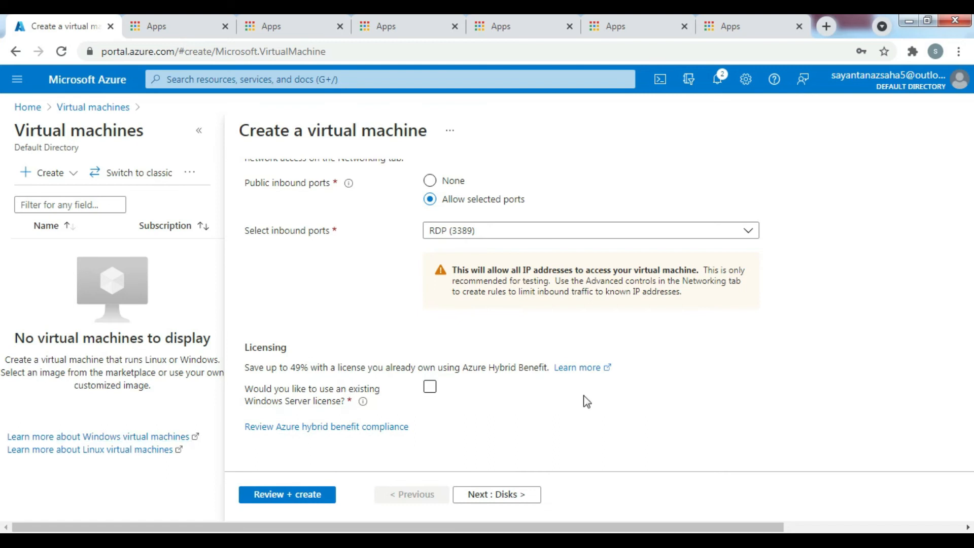
pyautogui.scroll(10, 402, 319)
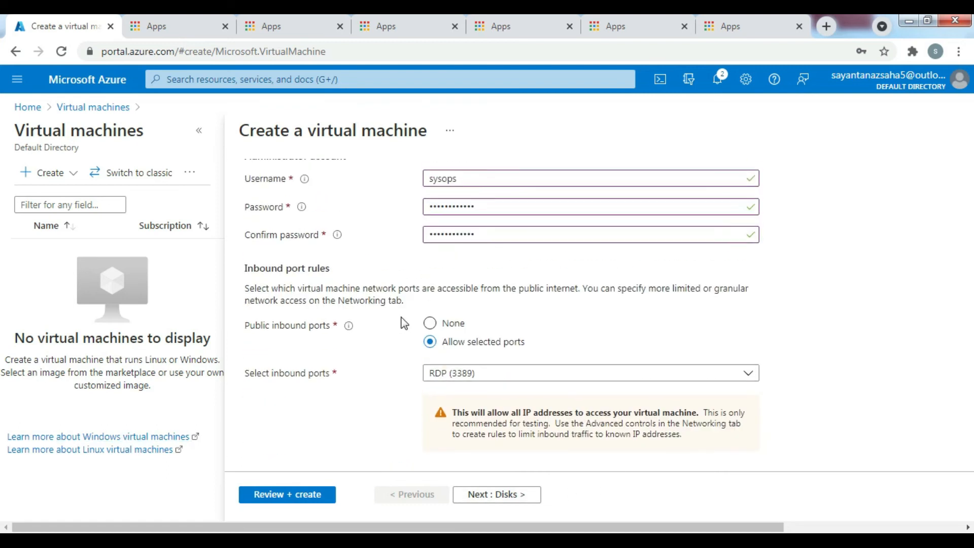
pyautogui.scroll(2, 394, 275)
# Step: Set the virtual machine's OS disk type to Standard HDD (locally-redundant storage)
pyautogui.click(491, 490)
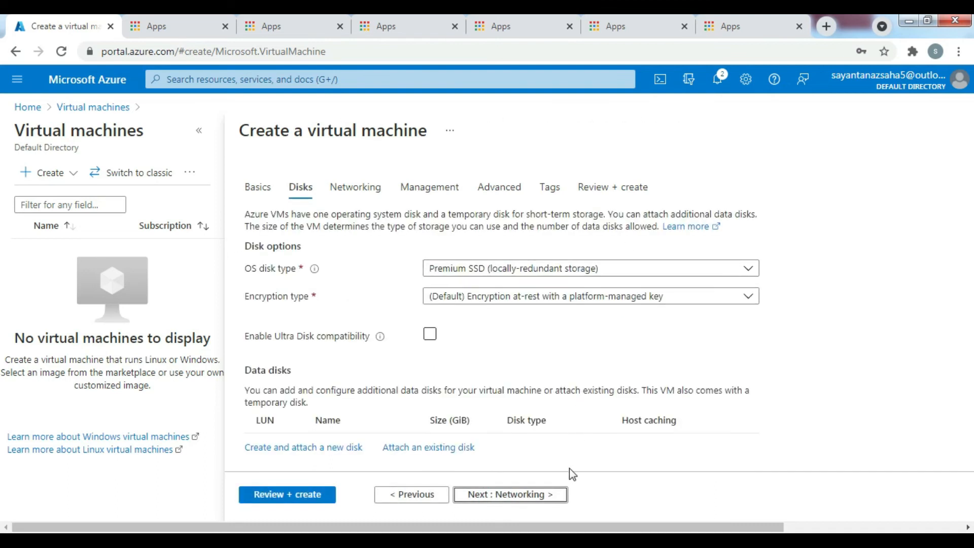
pyautogui.click(512, 269)
pyautogui.click(498, 392)
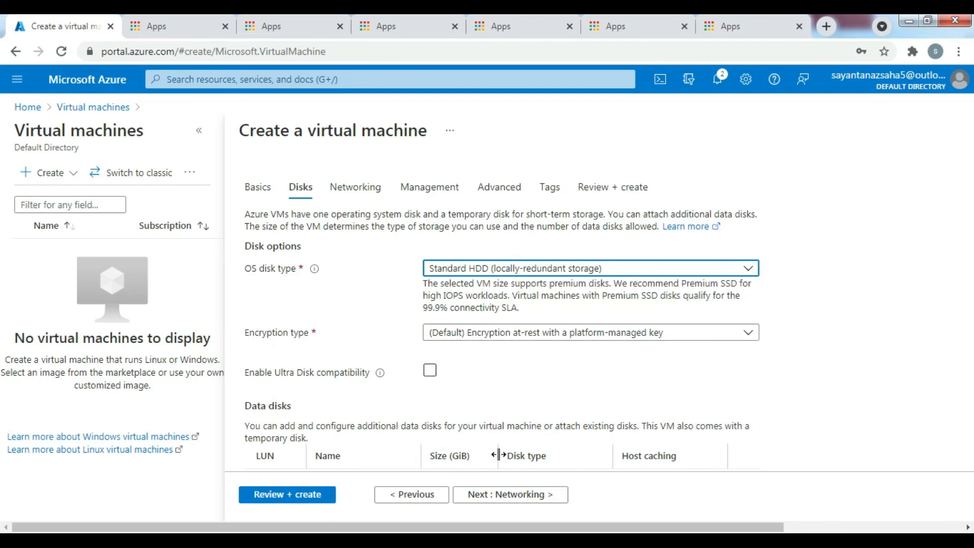
# Step: Keep vnet1 as the virtual machine's virtual network and select sunet1 (10.0.0.0/24) as its subnet
pyautogui.click(514, 504)
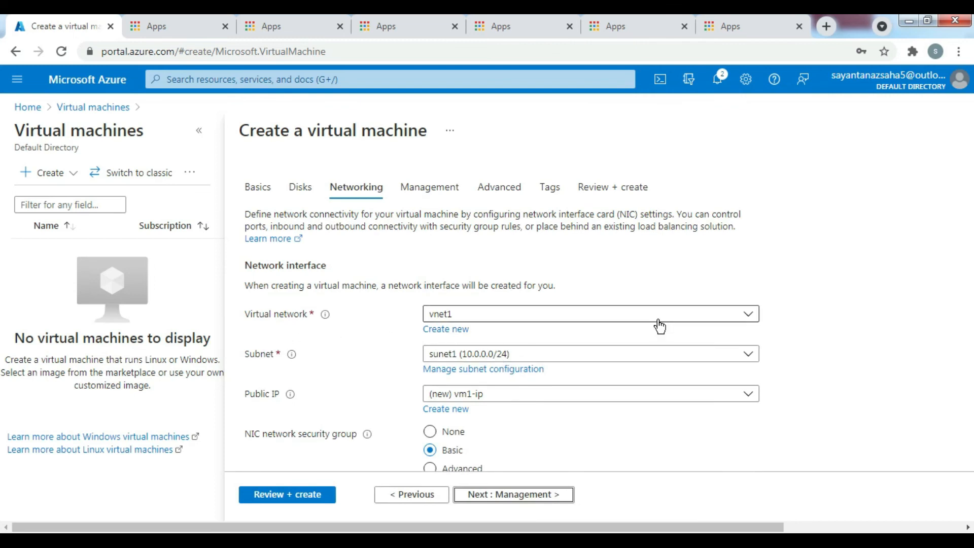
pyautogui.click(747, 314)
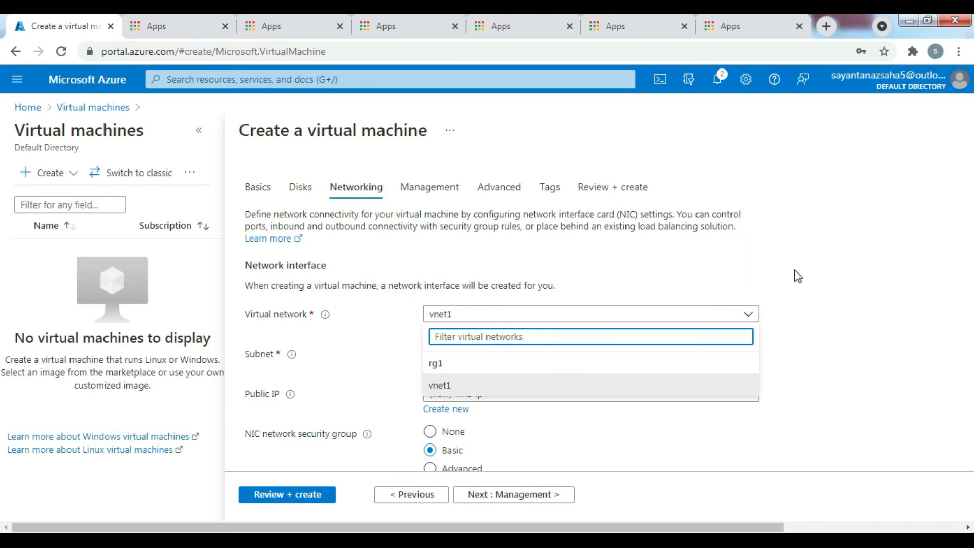
pyautogui.click(815, 259)
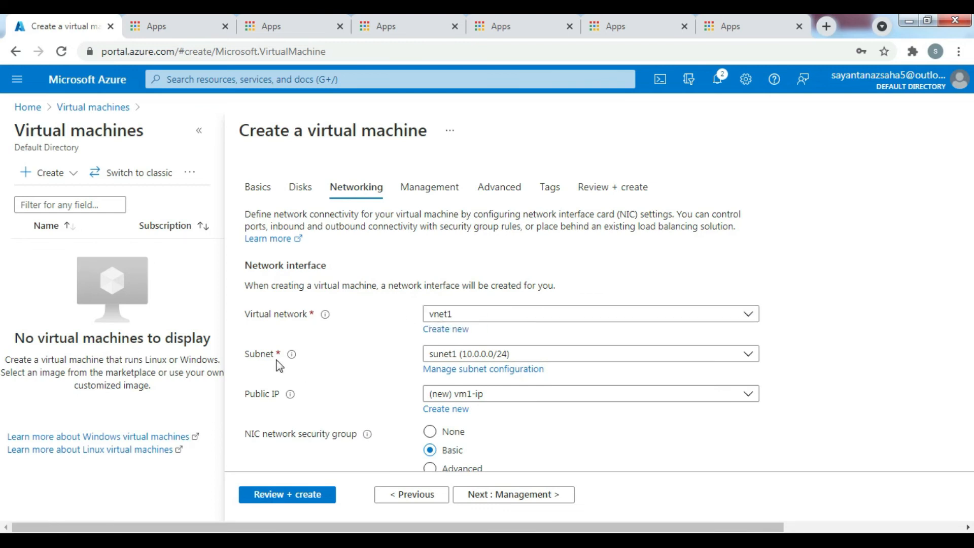
pyautogui.click(749, 354)
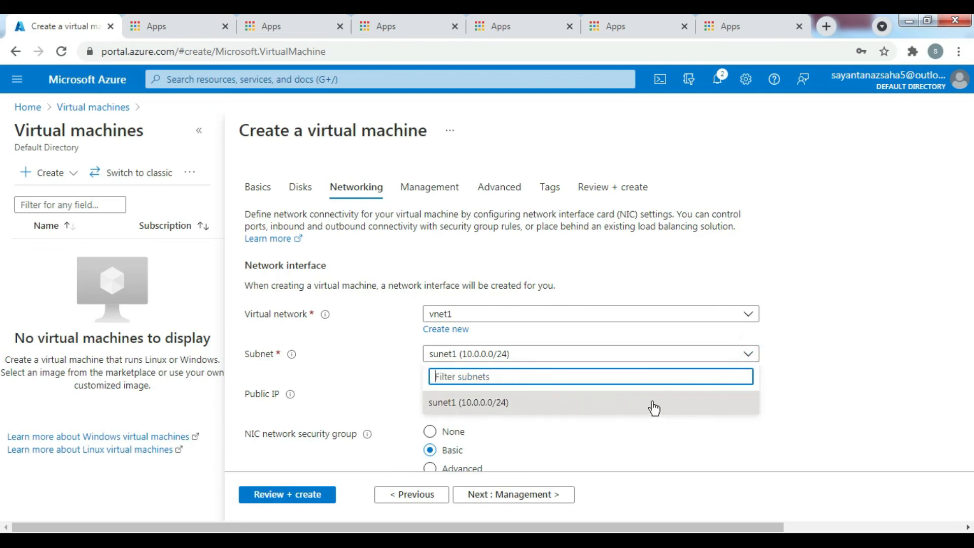
pyautogui.click(689, 405)
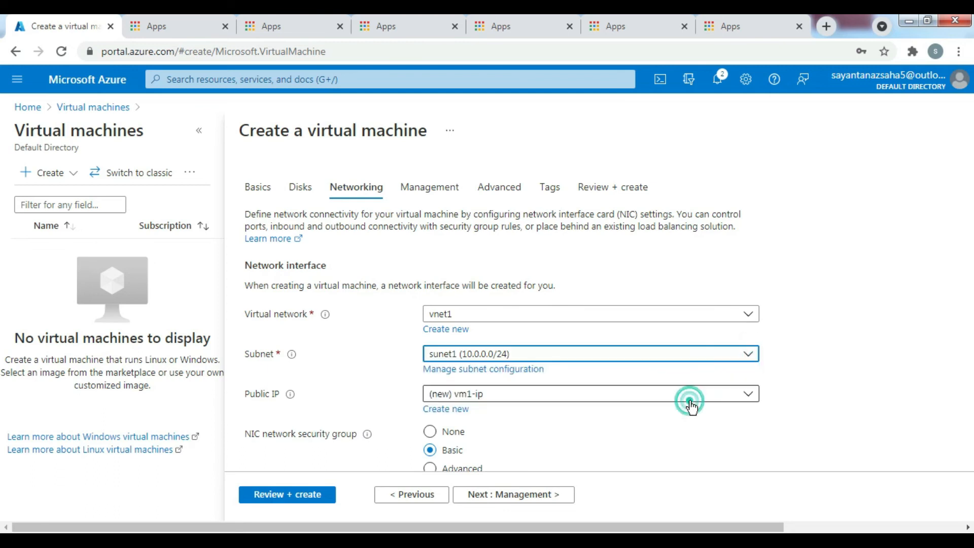
pyautogui.click(749, 356)
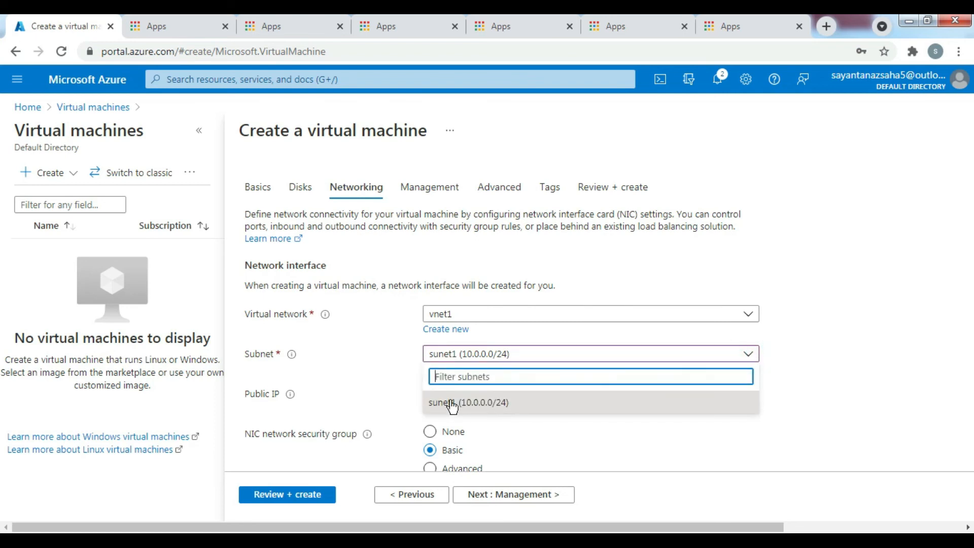
pyautogui.click(527, 402)
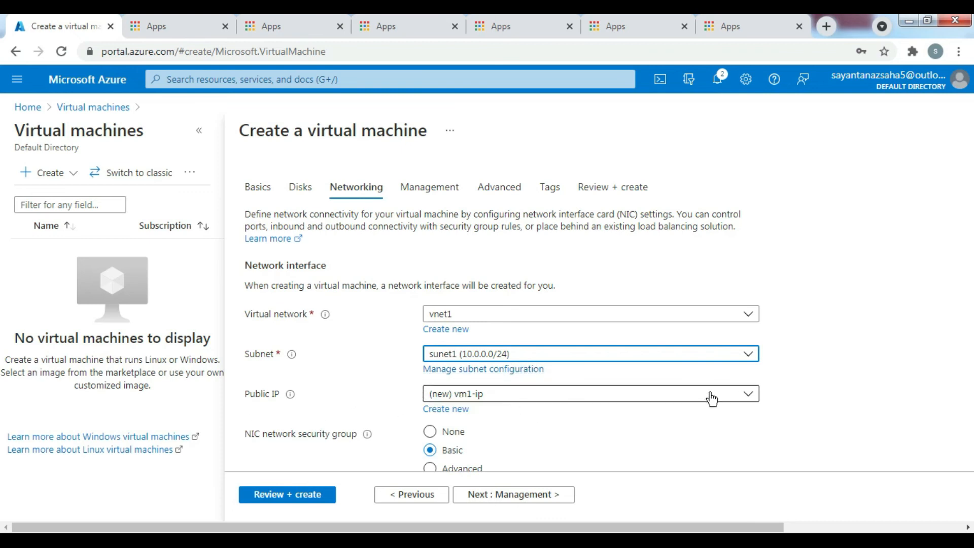
pyautogui.scroll(-3, 710, 398)
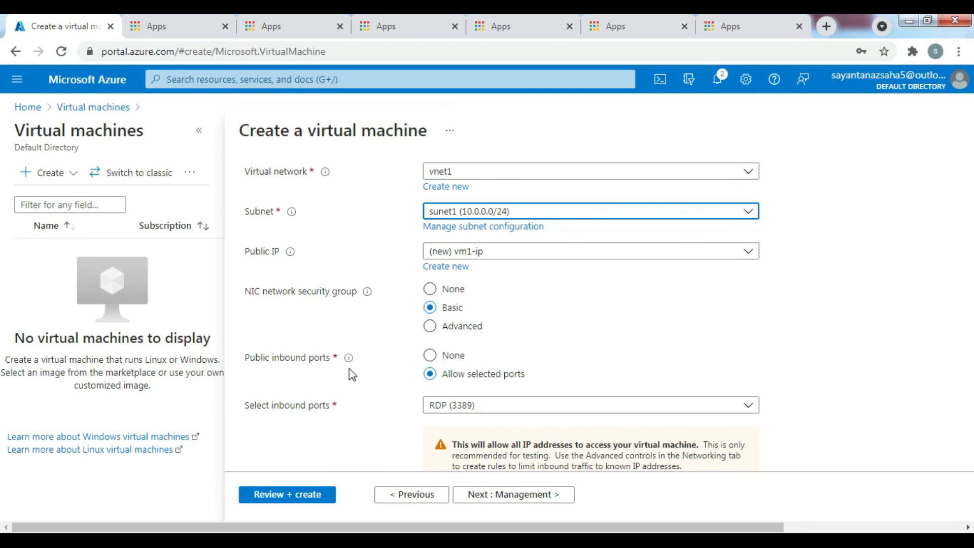
# Step: Keep the remaining networking, management, advanced and tag defaults for the virtual machine, and create it after validation
pyautogui.scroll(-1, 327, 381)
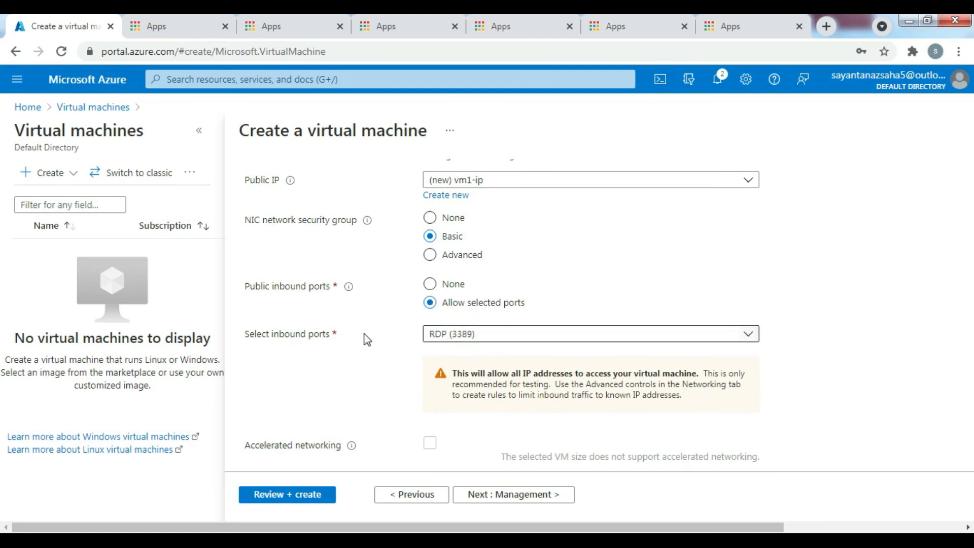
pyautogui.scroll(-2, 365, 340)
pyautogui.scroll(1, 507, 237)
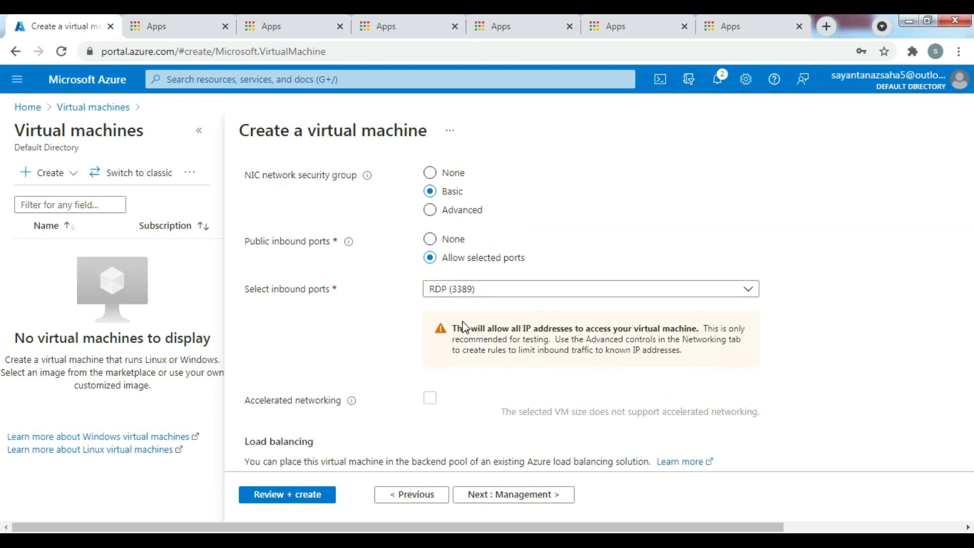
pyautogui.scroll(-1, 472, 351)
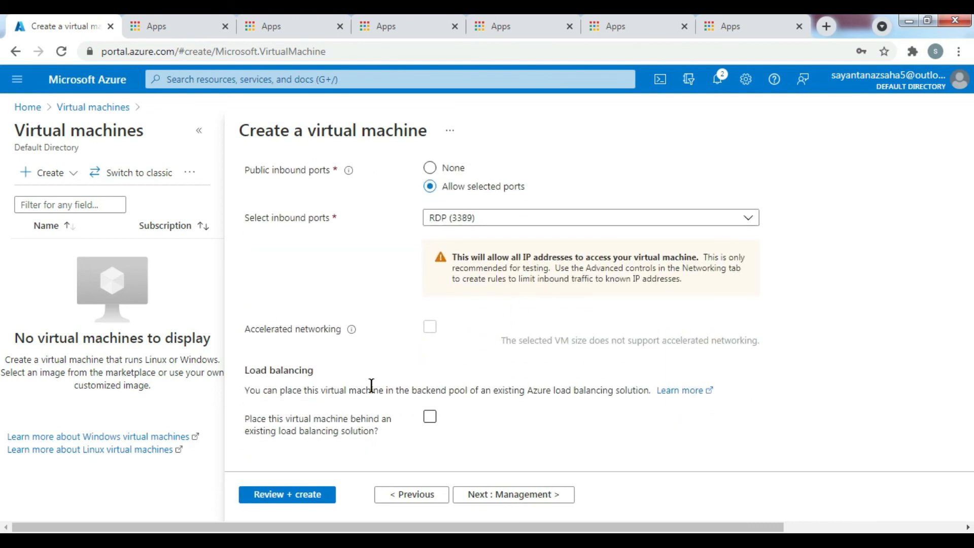
pyautogui.click(509, 495)
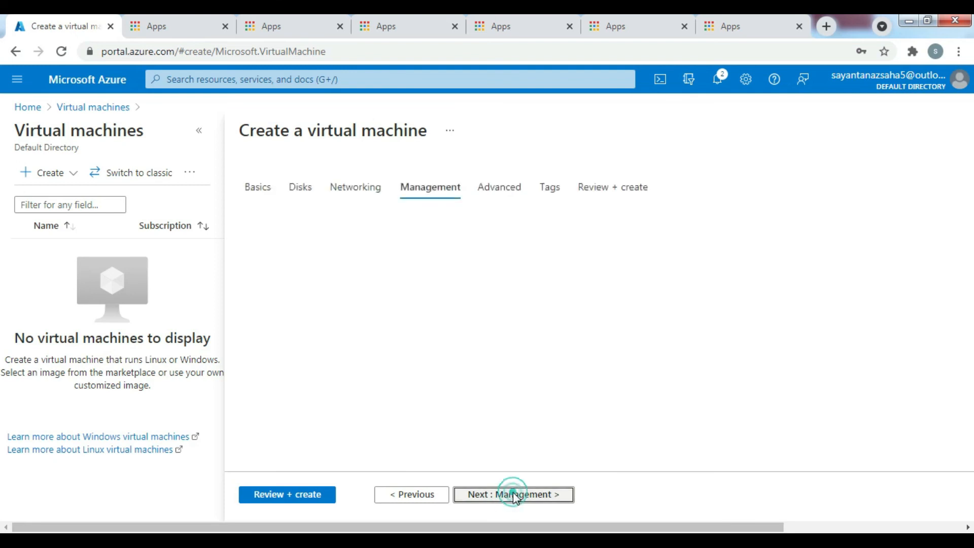
pyautogui.click(512, 496)
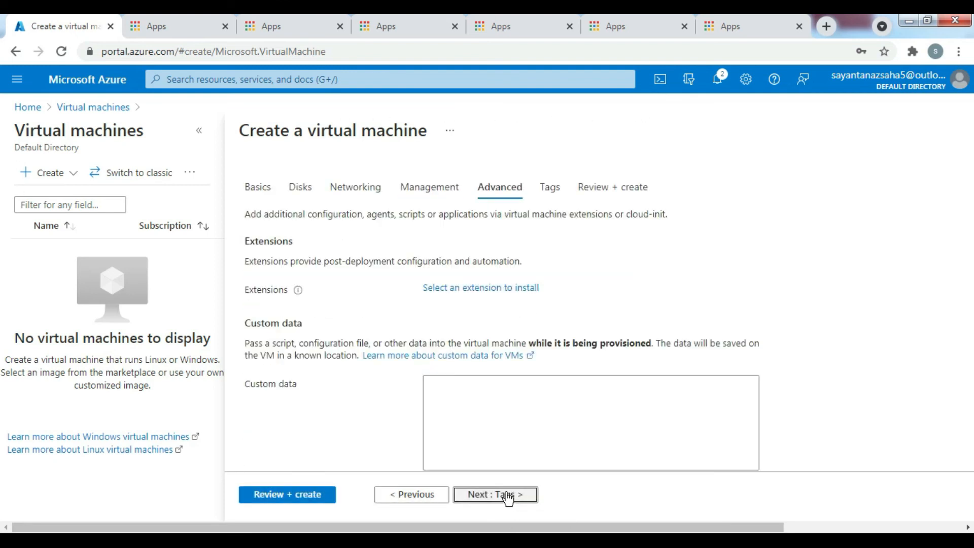
pyautogui.click(513, 496)
pyautogui.click(507, 497)
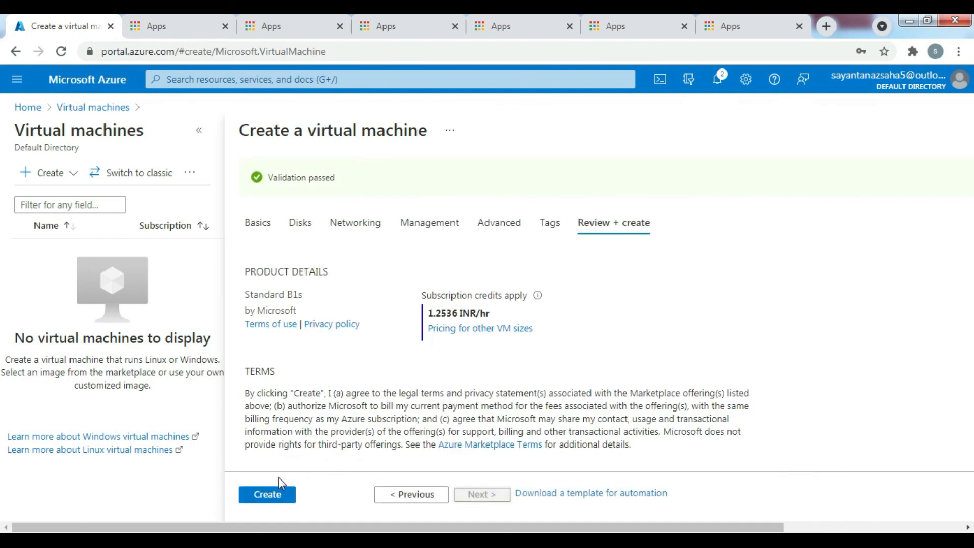
pyautogui.click(271, 496)
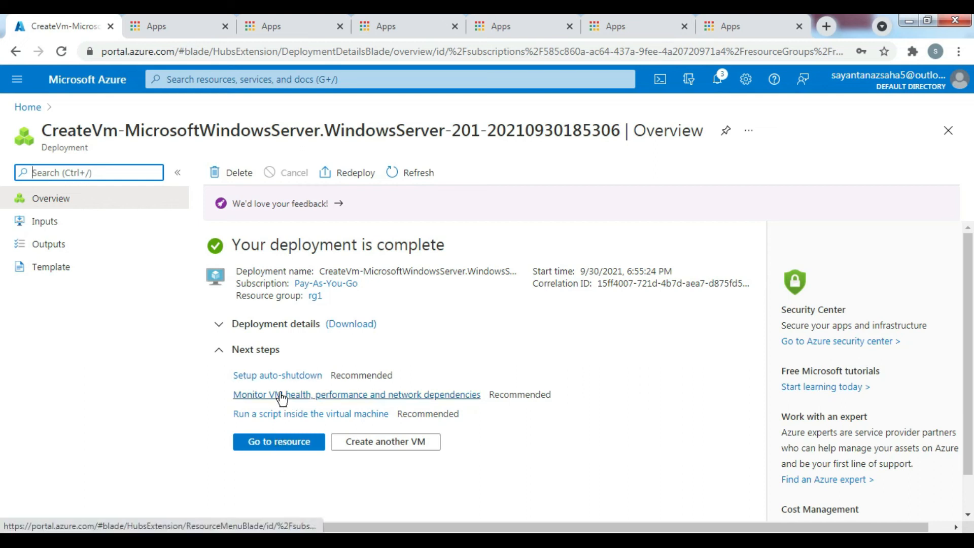
# Step: Open the deployed vm1 resource and compare its private IP address with the reserved subnet addresses listed in the Notepad notes
pyautogui.click(297, 443)
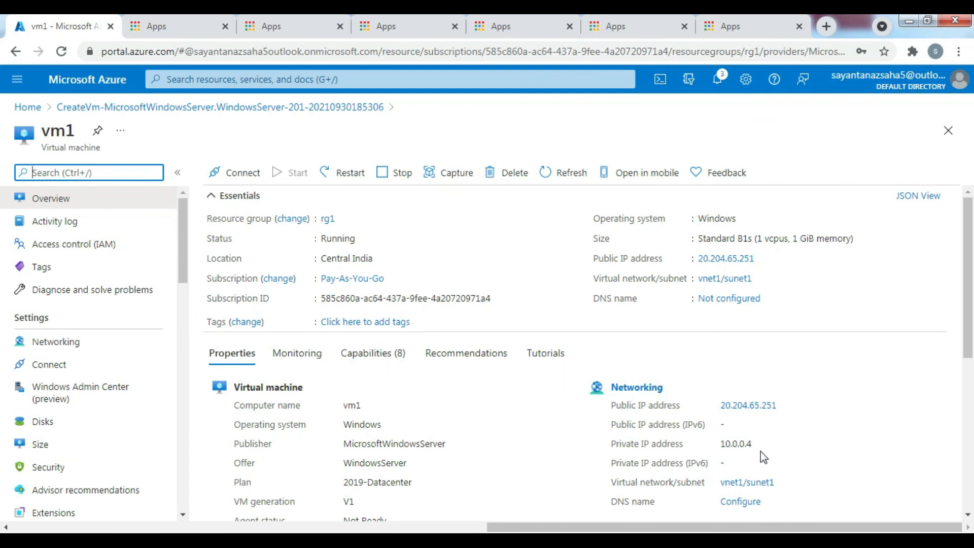
pyautogui.moveTo(757, 447); pyautogui.dragTo(730, 447)
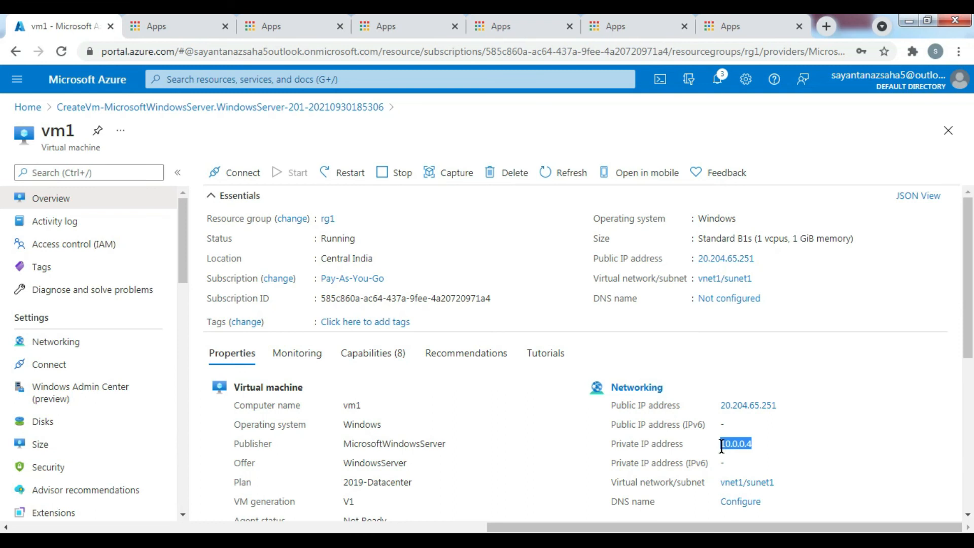
pyautogui.hotkey('alt', 'Tab')
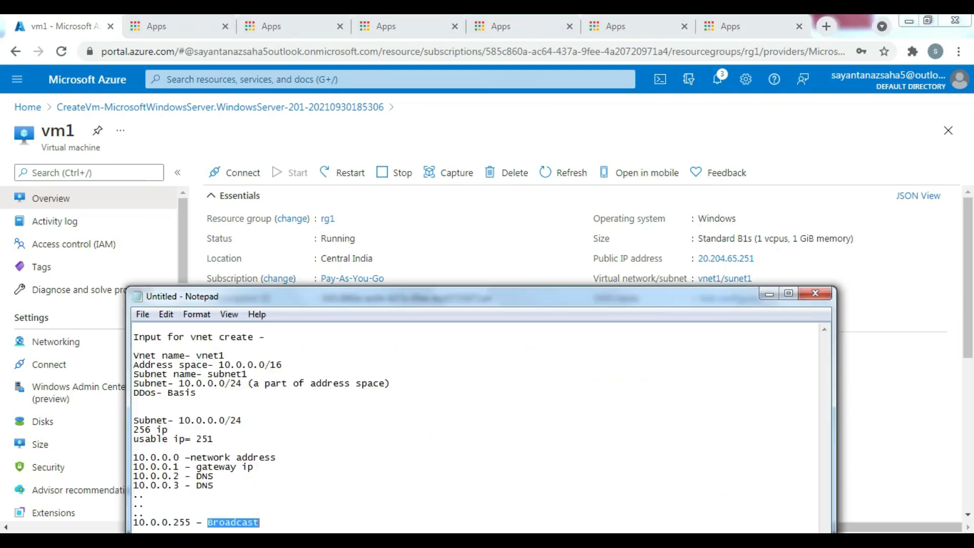
pyautogui.moveTo(358, 306); pyautogui.dragTo(362, 166)
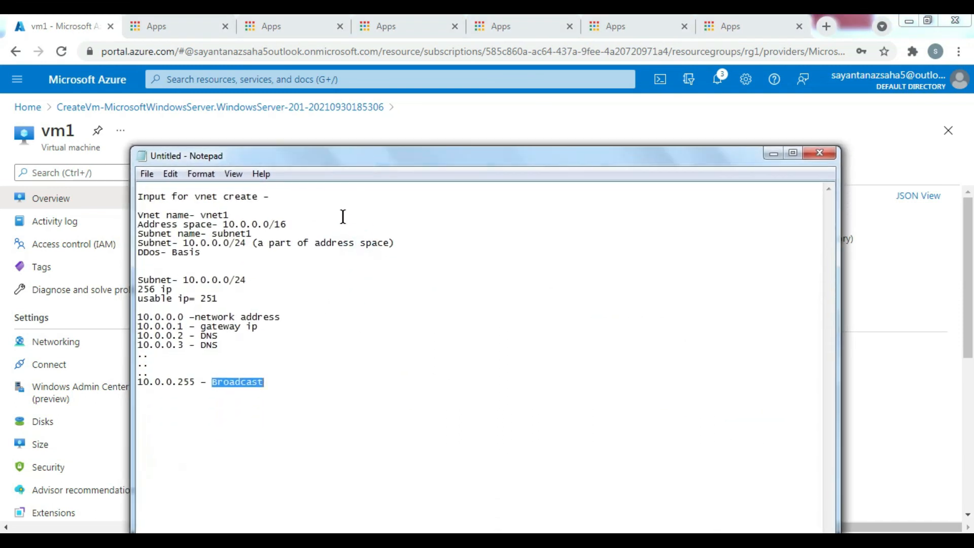
pyautogui.click(192, 357)
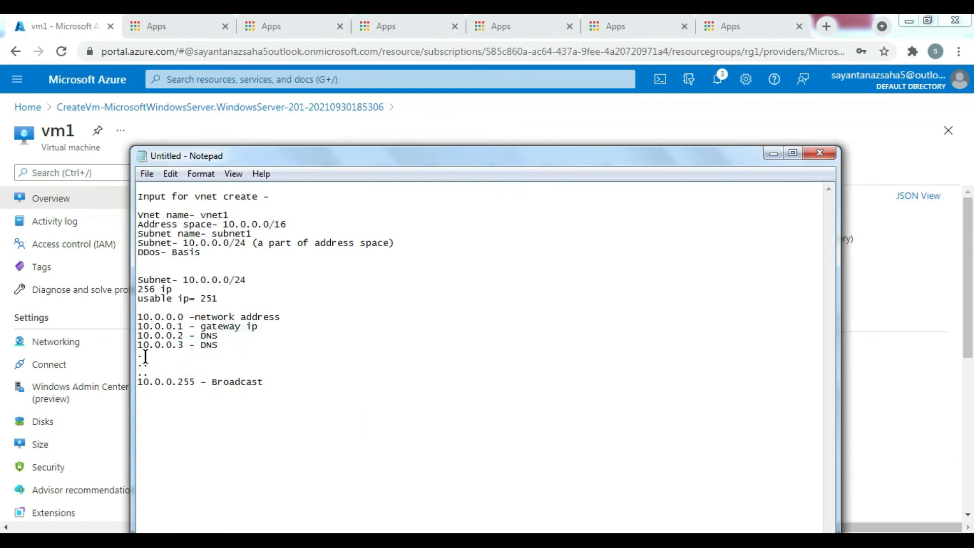
pyautogui.click(140, 355)
pyautogui.moveTo(221, 346); pyautogui.dragTo(143, 319)
pyautogui.click(150, 362)
pyautogui.click(145, 357)
pyautogui.click(774, 153)
pyautogui.click(744, 442)
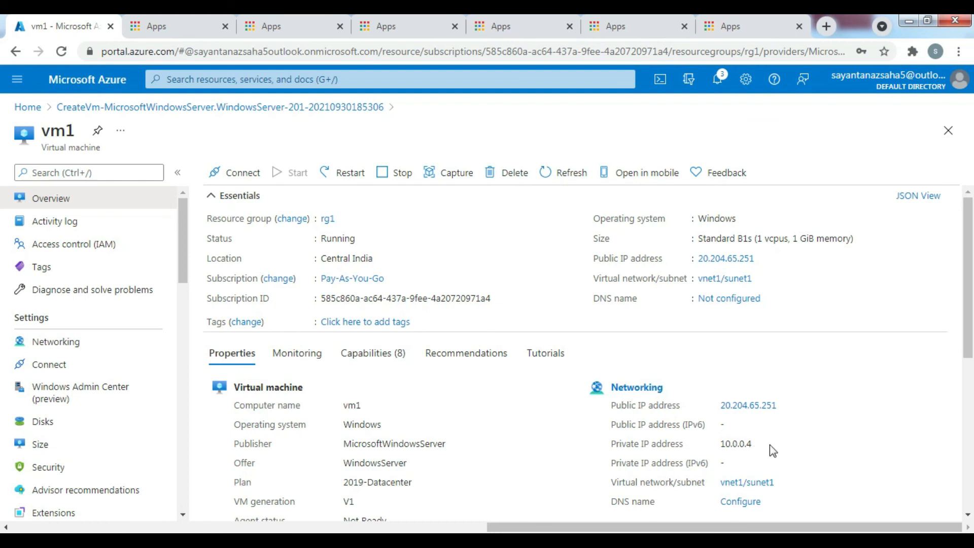
# Step: Open vnet1 from the virtual networks list and check the available IP addresses of its subnet
pyautogui.click(27, 107)
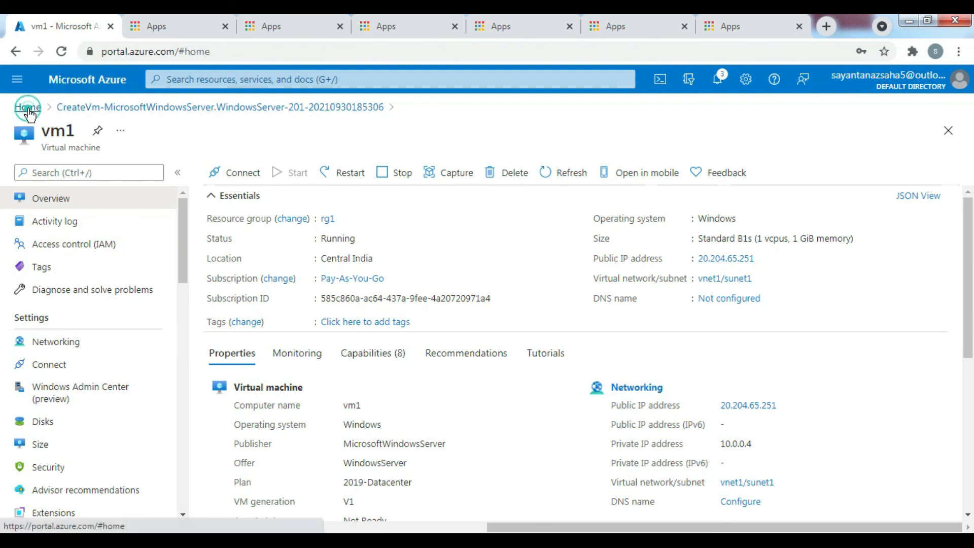
pyautogui.click(290, 163)
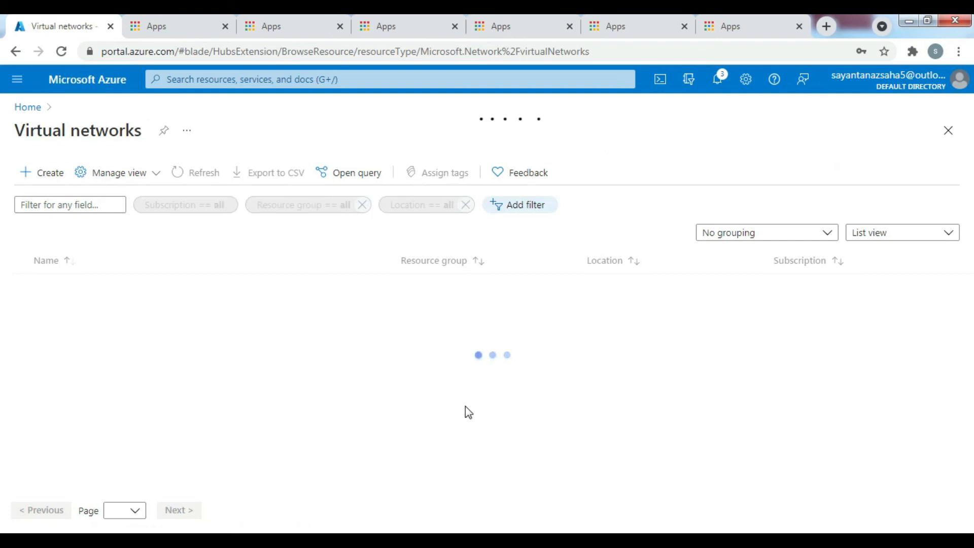
pyautogui.click(63, 286)
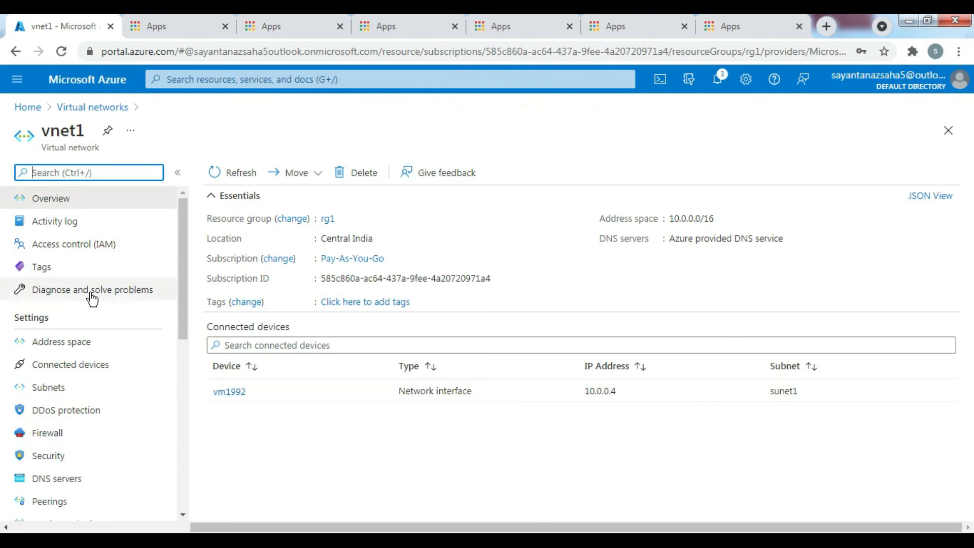
pyautogui.click(71, 387)
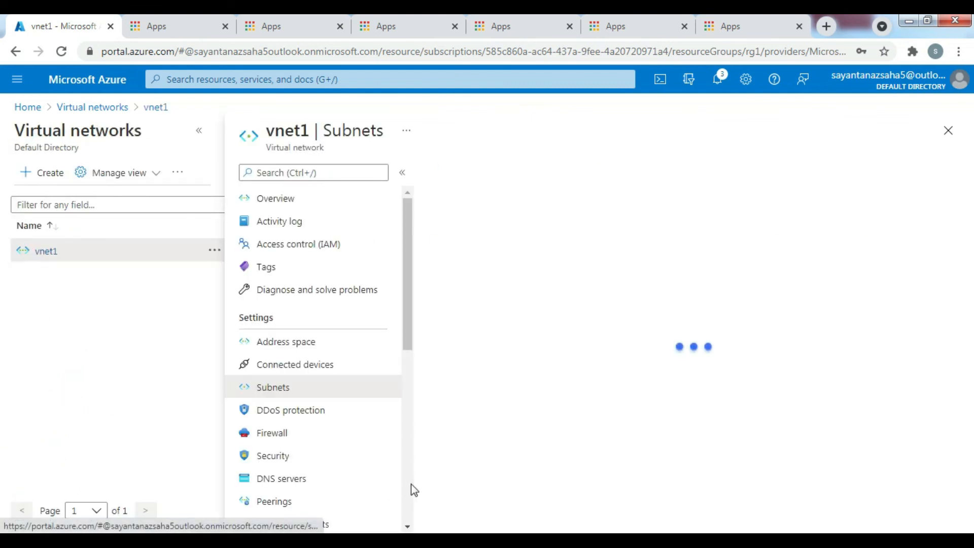
pyautogui.moveTo(752, 289); pyautogui.dragTo(765, 236)
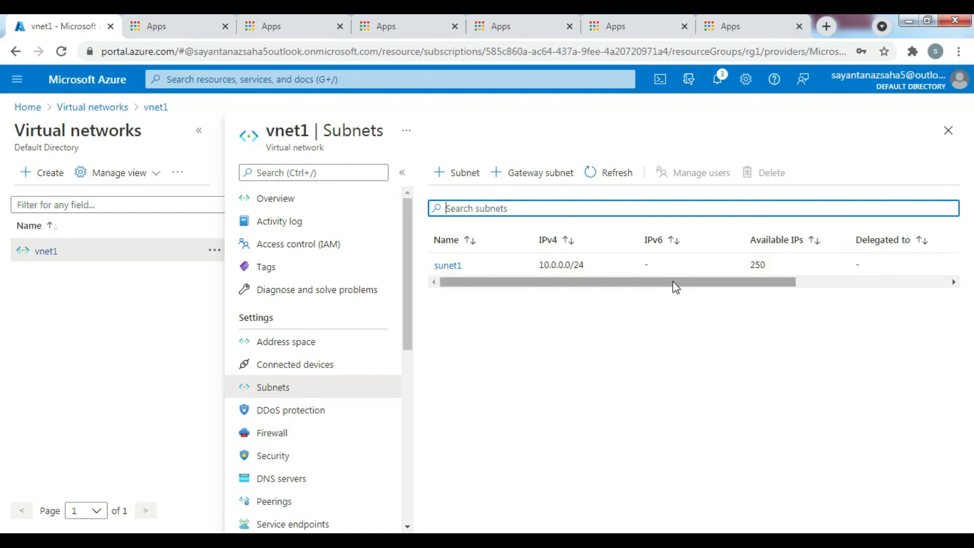
pyautogui.hscroll(2, 673, 281)
pyautogui.hscroll(-2, 637, 282)
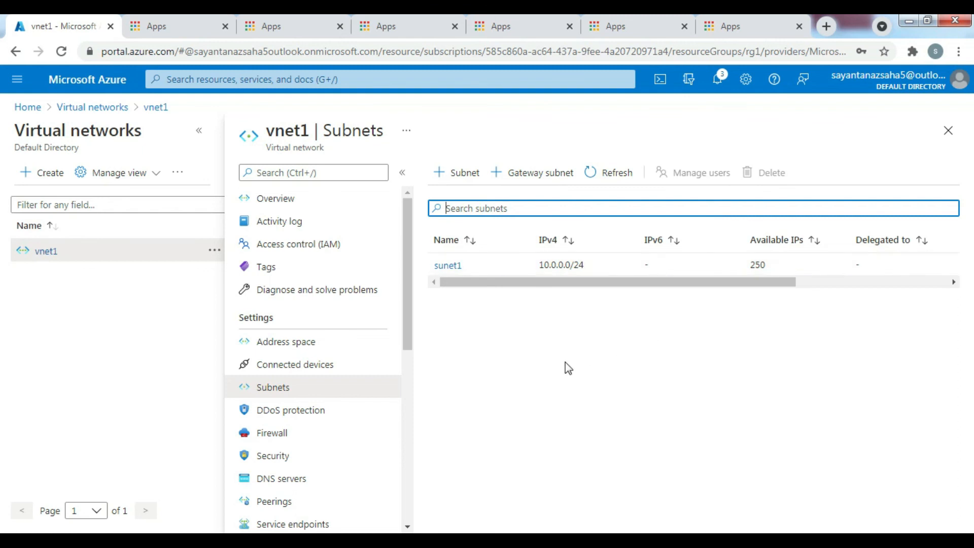
# Step: Show the devices connected to vnet1 and collapse the virtual networks list beside them
pyautogui.click(307, 369)
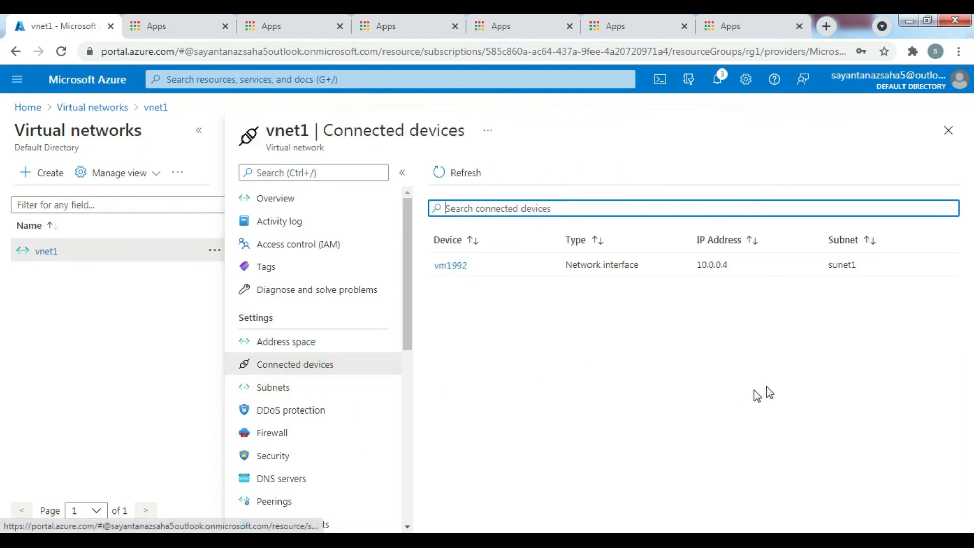
pyautogui.click(198, 130)
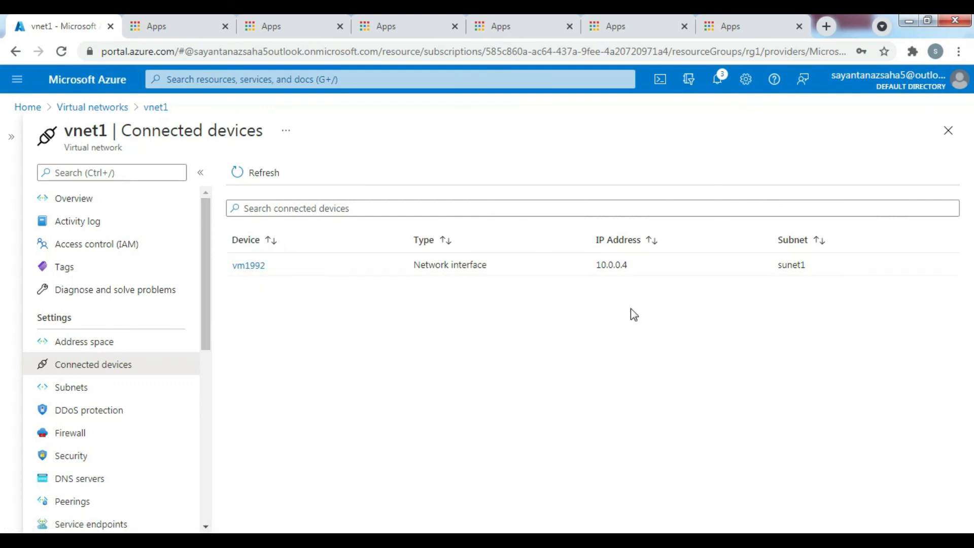